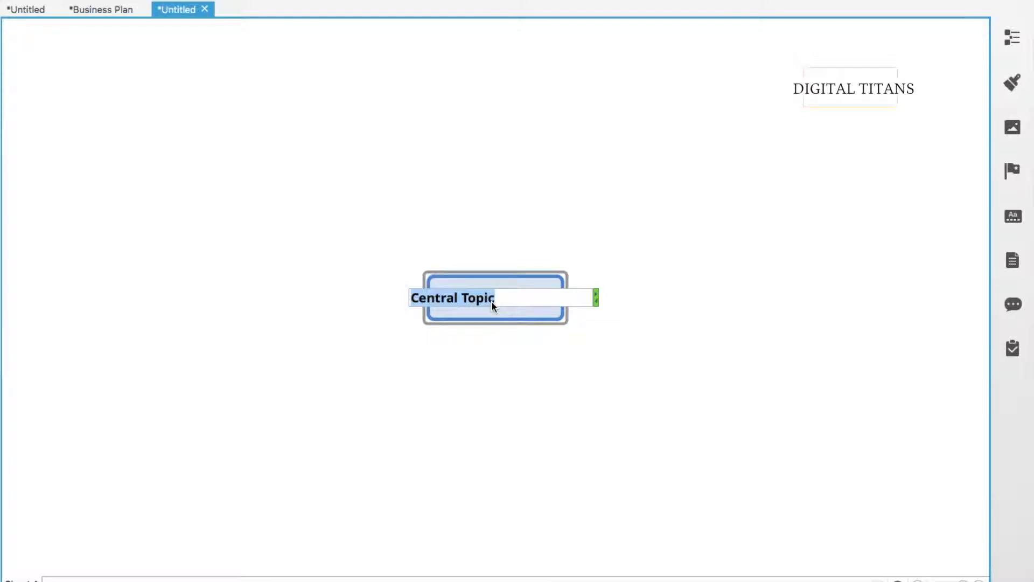
Step: Rename the central topic of the mind map to "office furniture"
text(office fur)
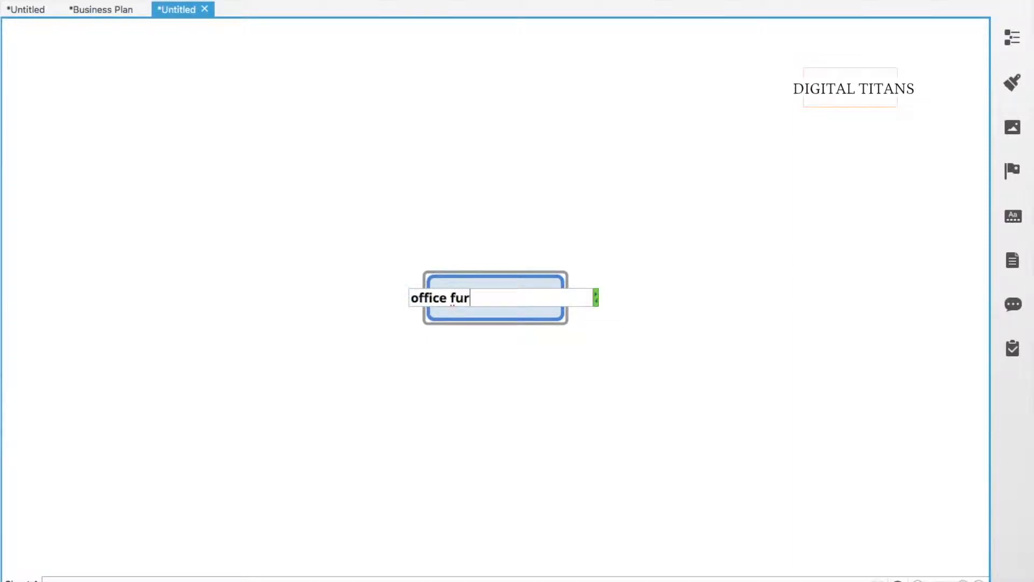
text(niture)
key(Return)
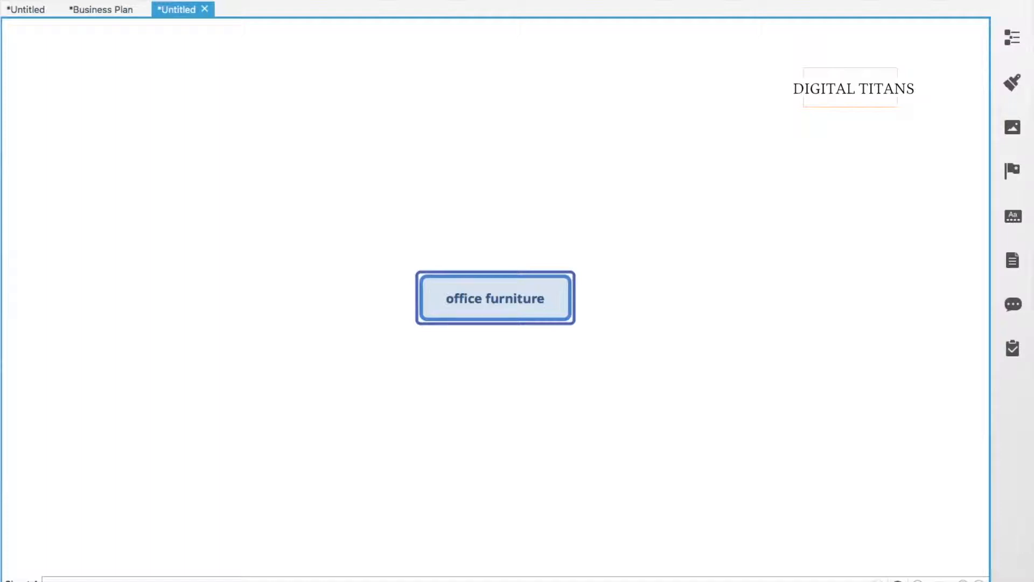
Step: Add a main topic named "Office Chairs" to the office furniture central topic
key(Tab)
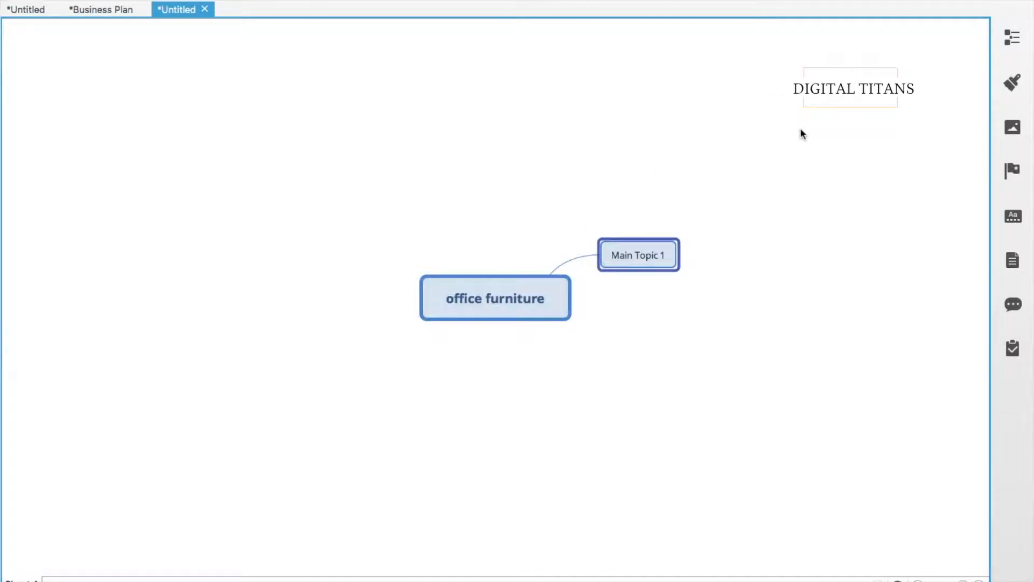
double_click(646, 254)
text(Of)
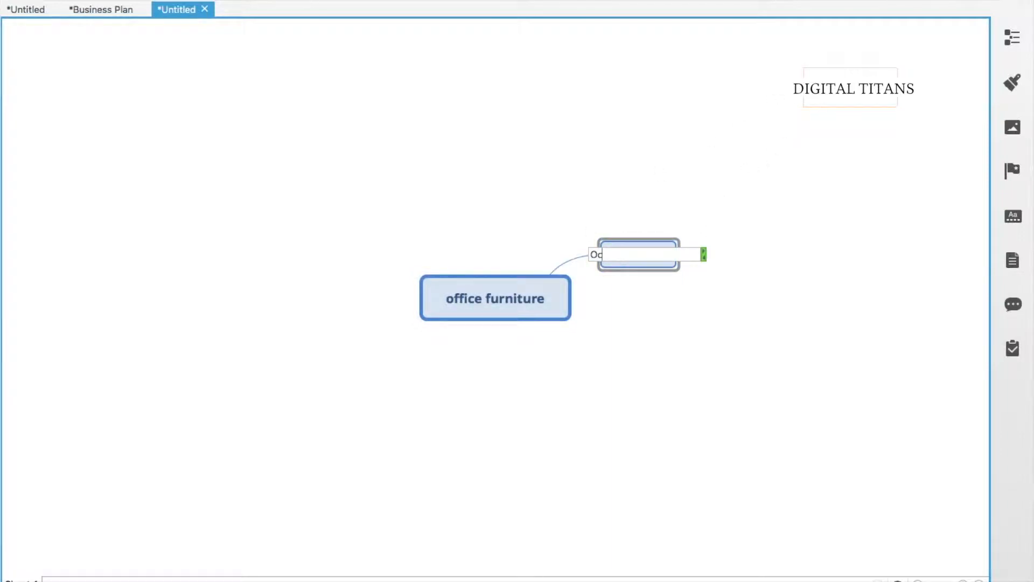
text(fice Chairs)
key(Return)
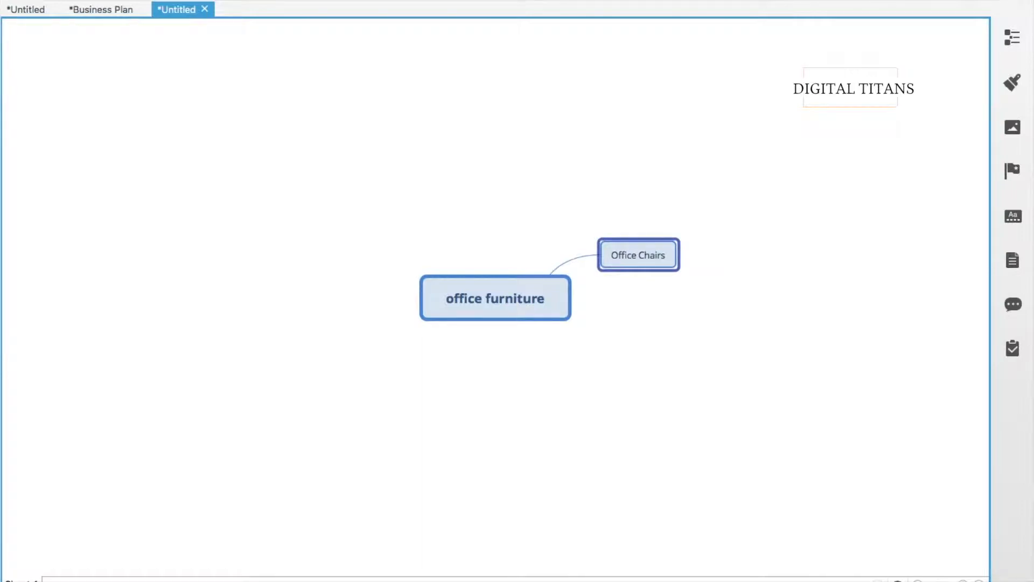
Step: Add a subtopic named "High Chairs" under Office Chairs
key(Tab)
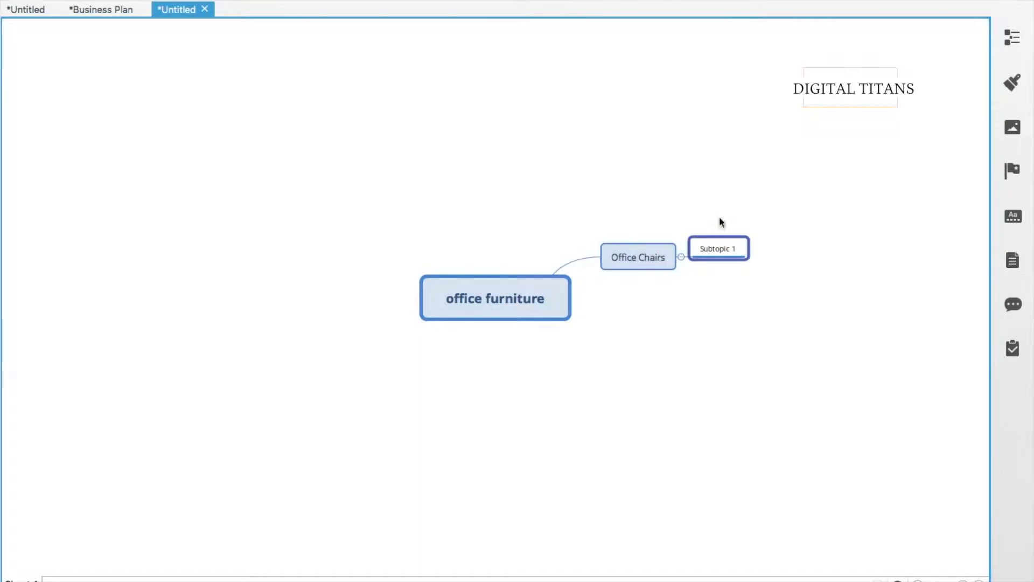
double_click(727, 249)
text(Hig)
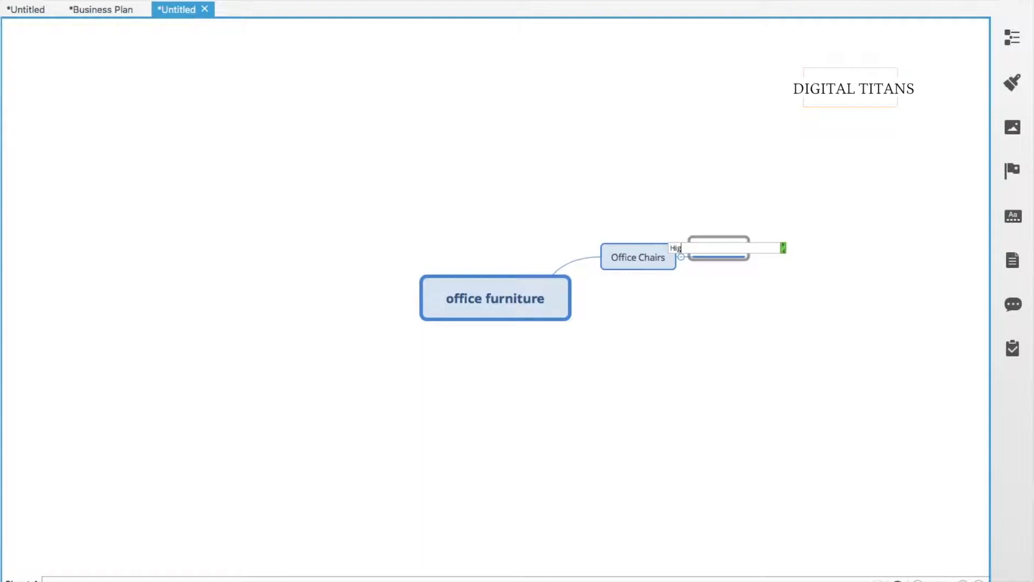
text(h Chairs)
key(Return)
Step: Add a second subtopic named "revolving Chairs" under Office Chairs
key(Left)
key(Tab)
double_click(727, 265)
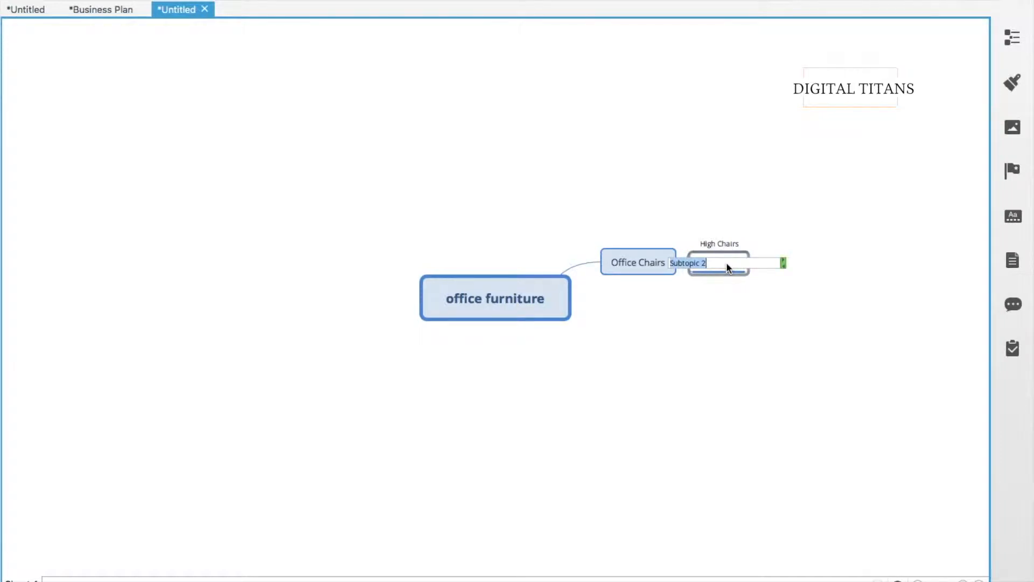
text(revolving Chairs)
key(Return)
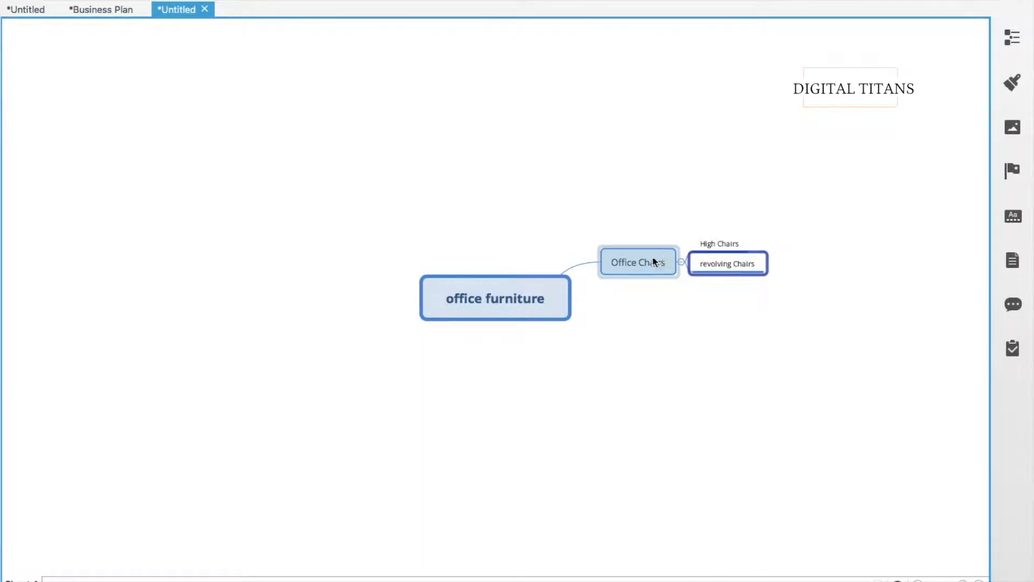
Step: Add a second main topic named "Office Desks" to the office furniture central topic
click(637, 263)
click(526, 295)
key(Tab)
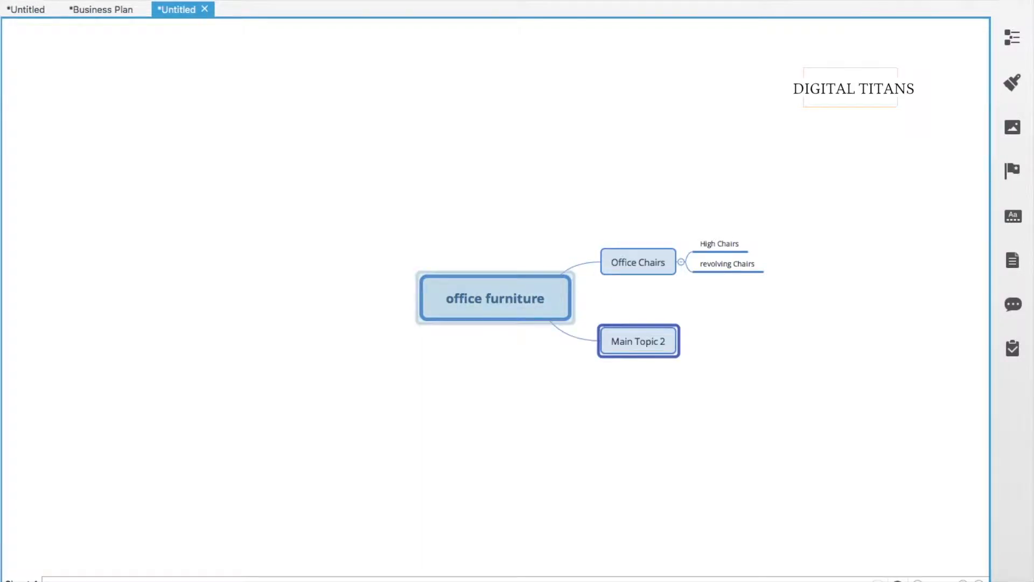
double_click(623, 341)
text(Office Desjs)
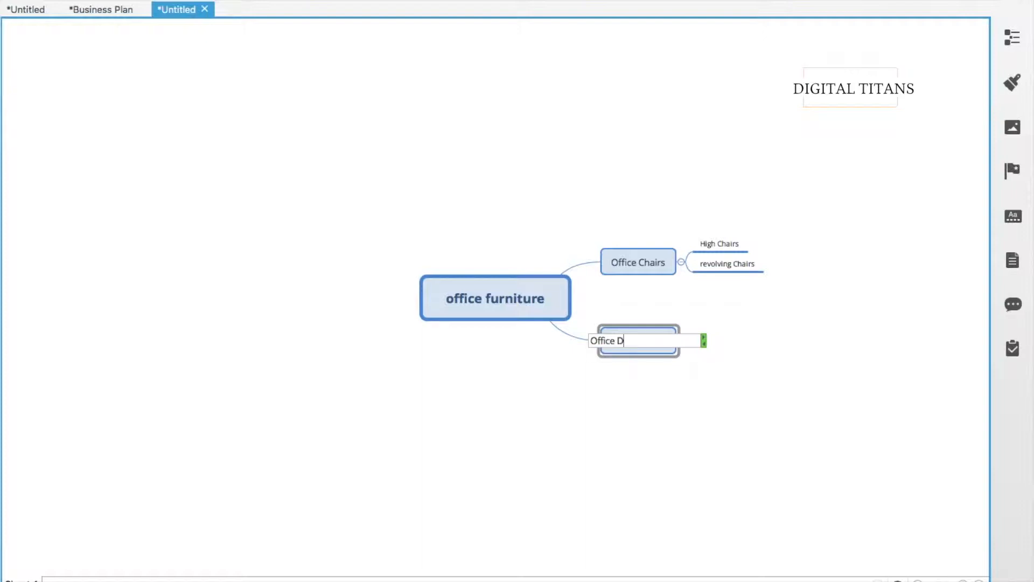
key(BackSpace)
key(BackSpace)
text(ks)
key(Return)
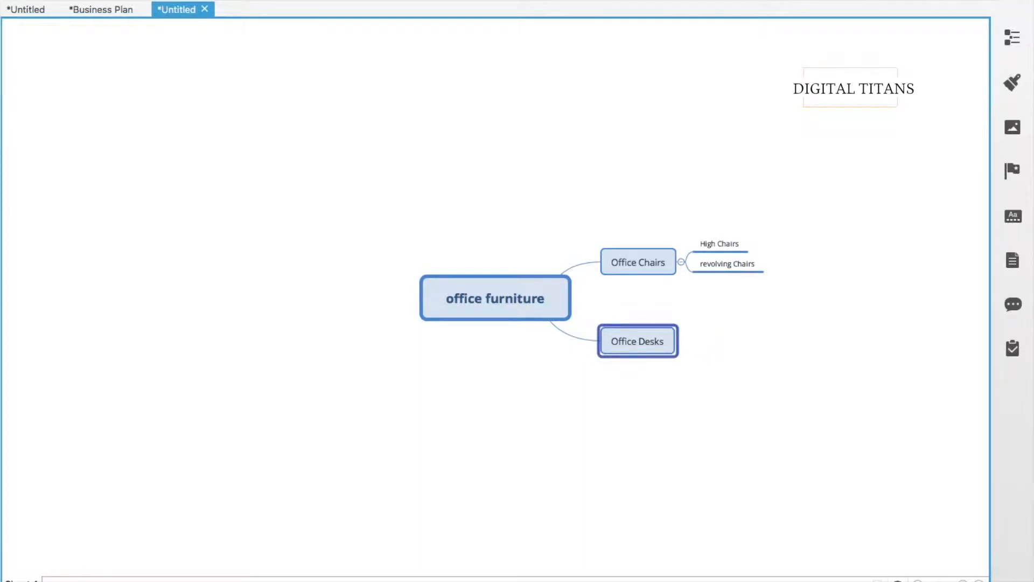
Step: Add a subtopic named "Standing Desks" under Office Desks
key(Tab)
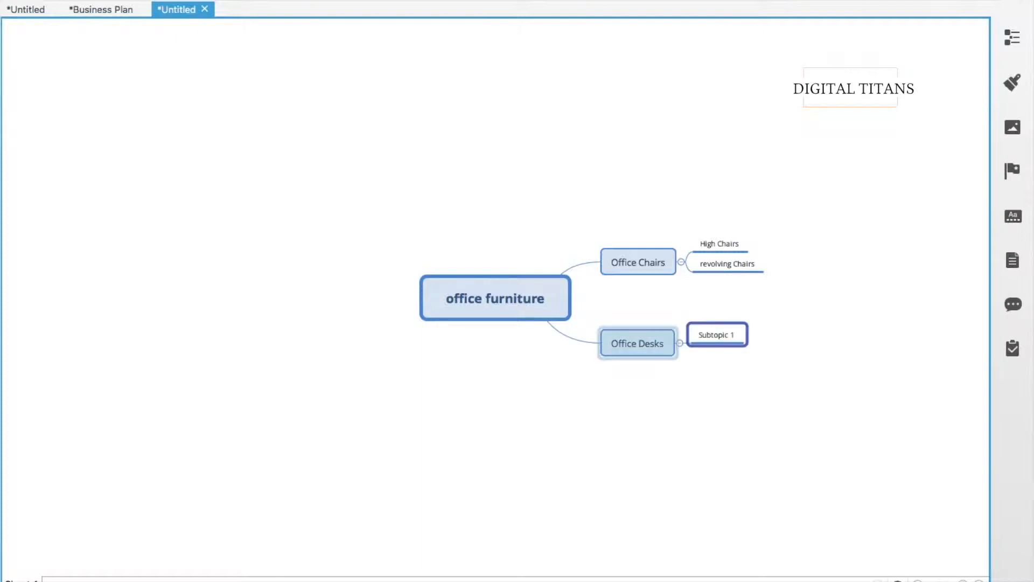
double_click(725, 337)
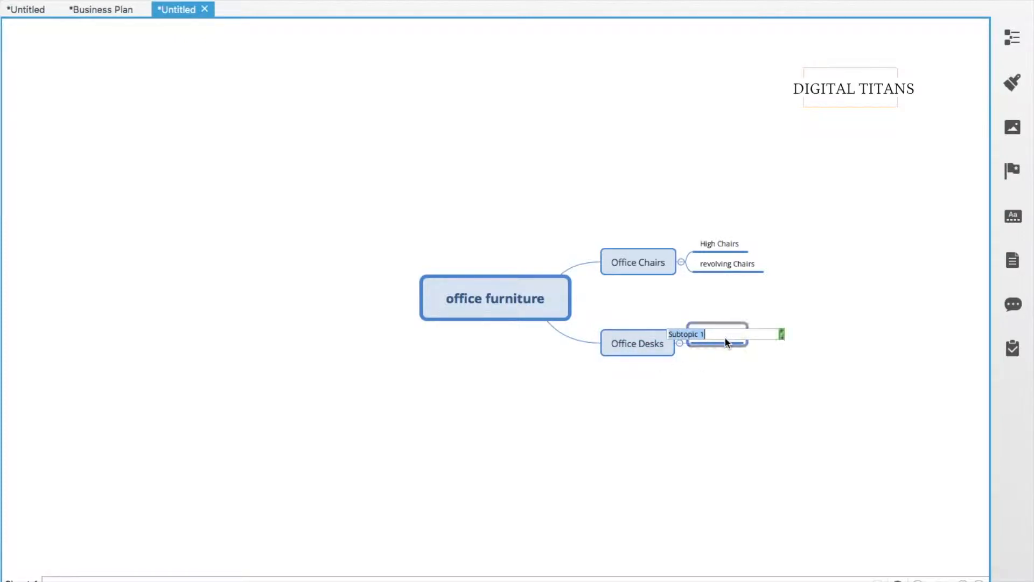
text(Standing Desks)
key(Return)
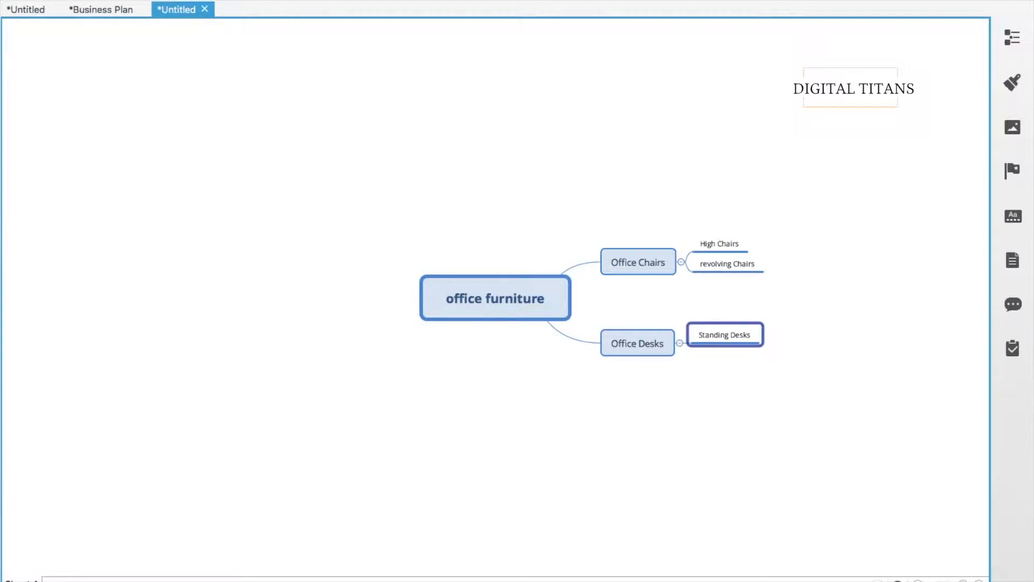
Step: Add a second subtopic named "Computer Desks" under Office Desks
click(635, 340)
key(Tab)
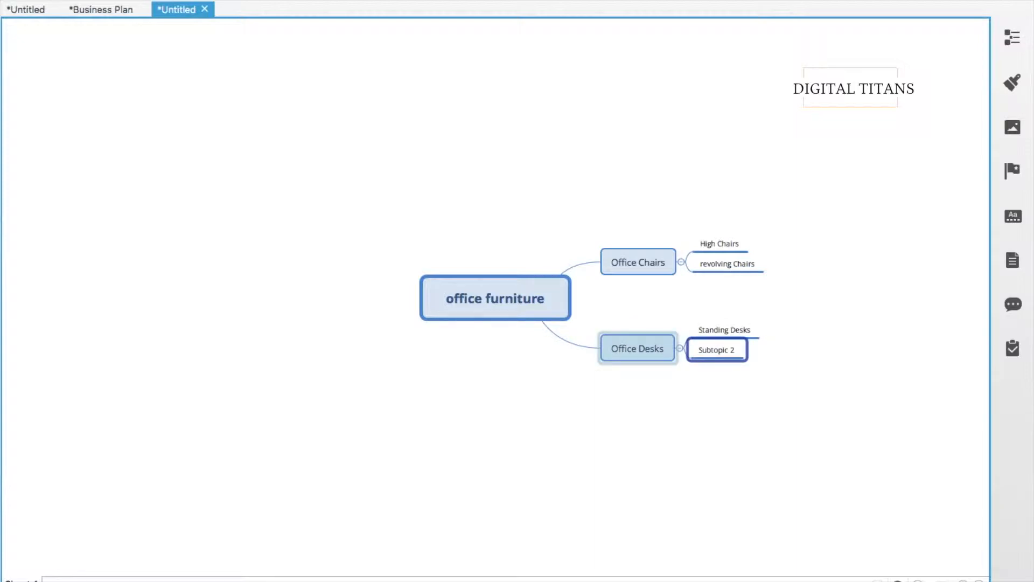
text(Co)
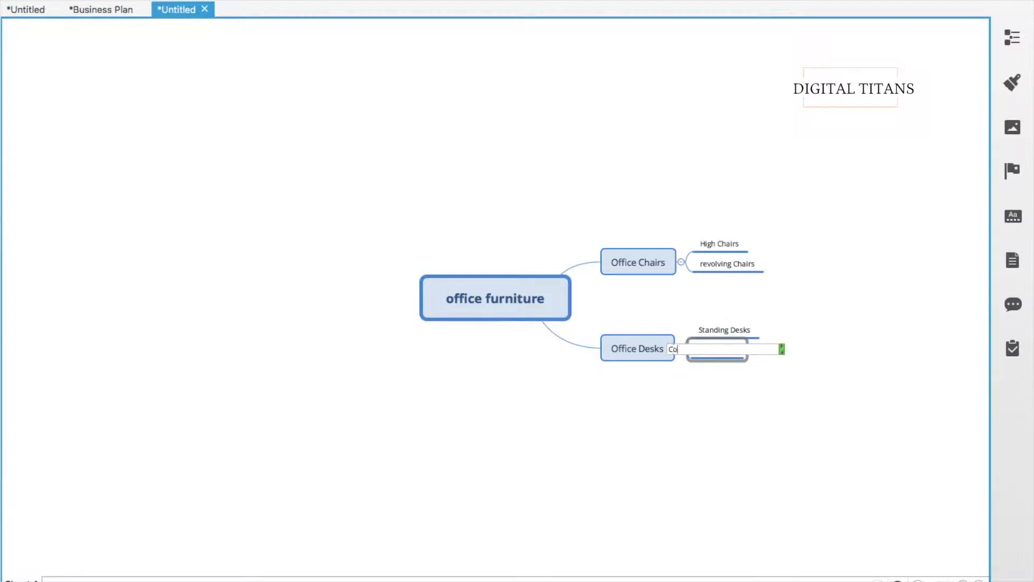
text(mputer Desks)
key(Return)
Step: Add a third subtopic named "Cubicles" under Office Desks
key(Left)
key(Tab)
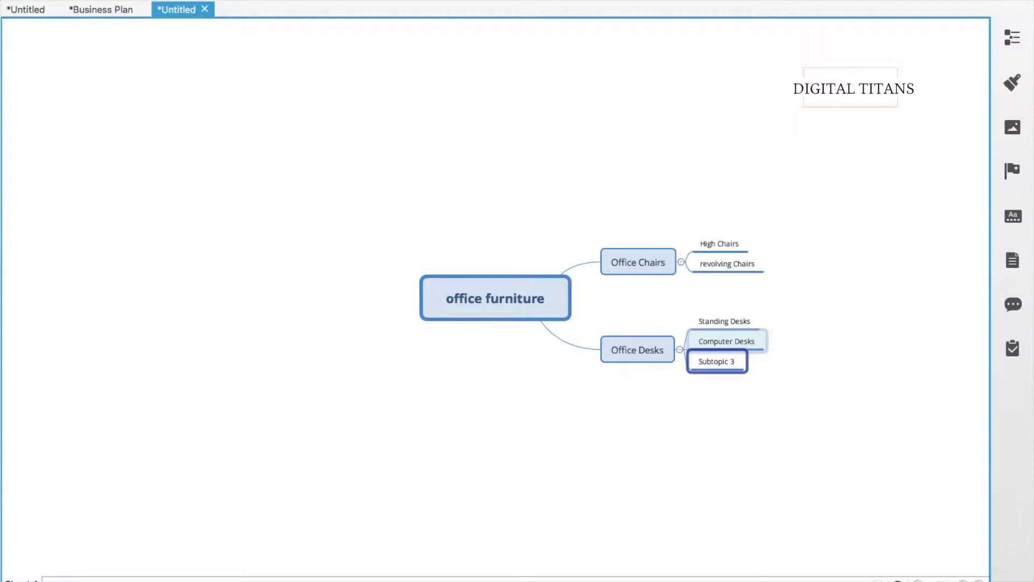
double_click(709, 359)
text(Cubicles)
key(Return)
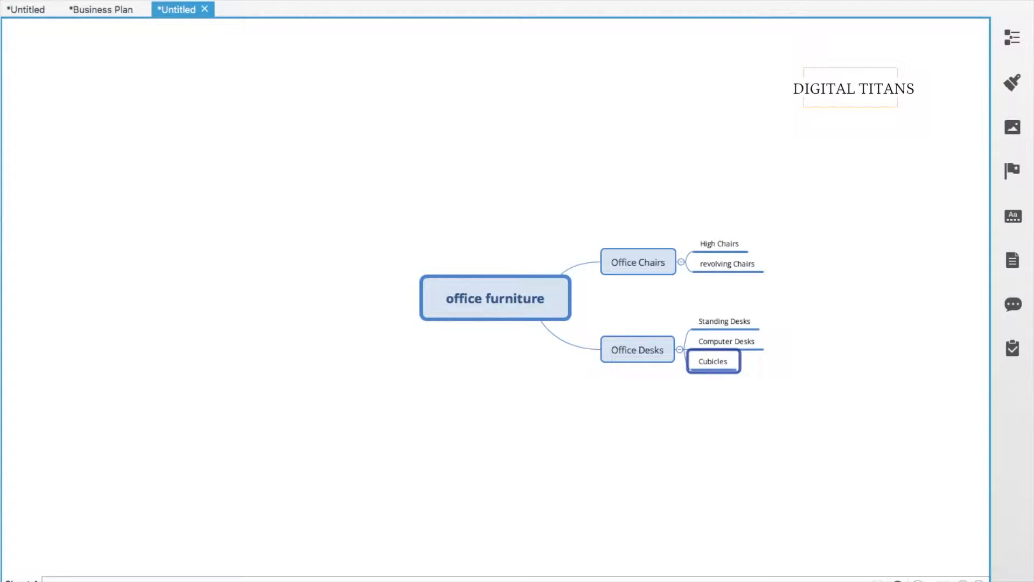
Step: Add a child subtopic named "4 seater Cubicle" under Cubicles
key(Tab)
text(4 seater Cabi)
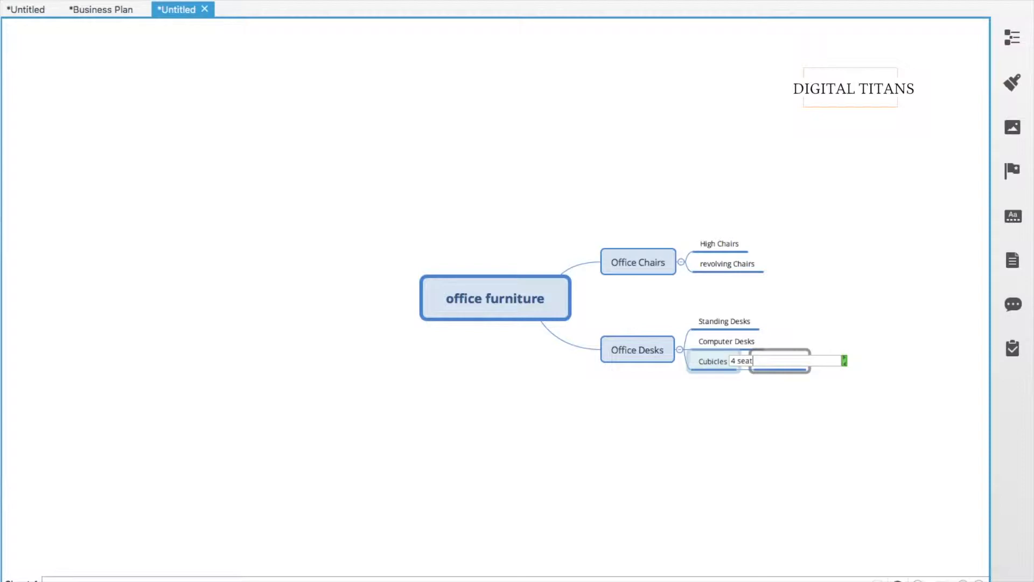
key(BackSpace)
key(BackSpace)
key(BackSpace)
text(uc)
text(bic)
key(BackSpace)
key(BackSpace)
key(BackSpace)
key(BackSpace)
text(bil)
key(BackSpace)
text(cle)
key(Return)
Step: Add a sibling subtopic named "6 seater cubicle" after 4 seater Cubicle
key(Return)
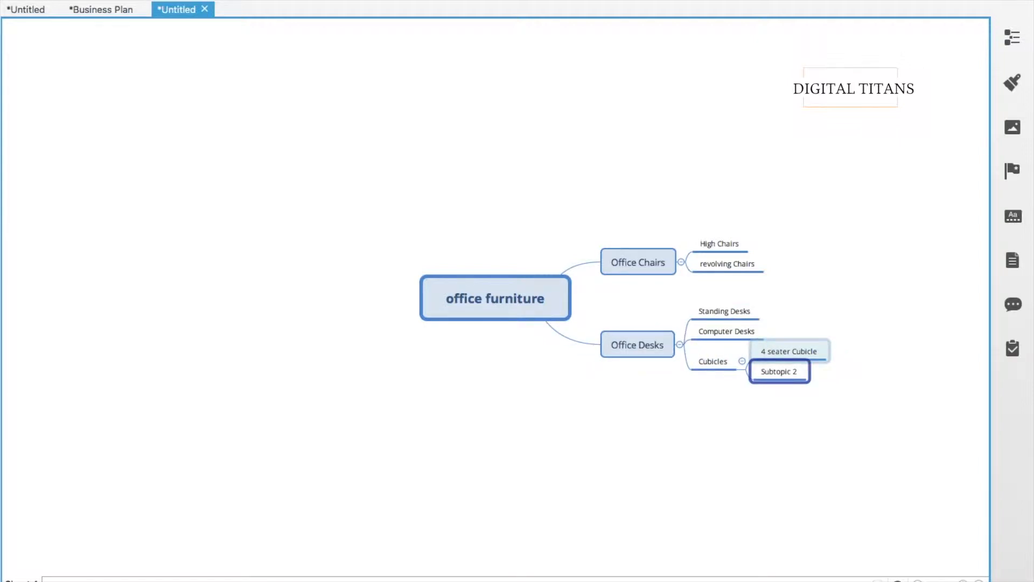
text(6 seatr cubicl)
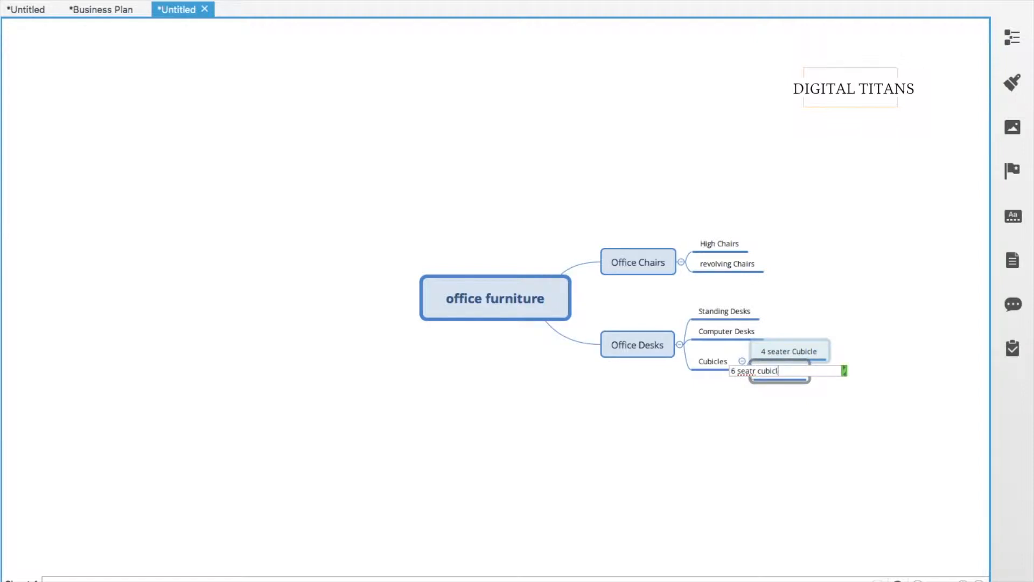
key(BackSpace)
key(BackSpace)
key(BackSpace)
key(BackSpace)
key(BackSpace)
key(BackSpace)
key(BackSpace)
key(BackSpace)
text(er cubicle)
key(Return)
Step: Add a third subtopic named "Linear Cubicle" under Cubicles
key(Left)
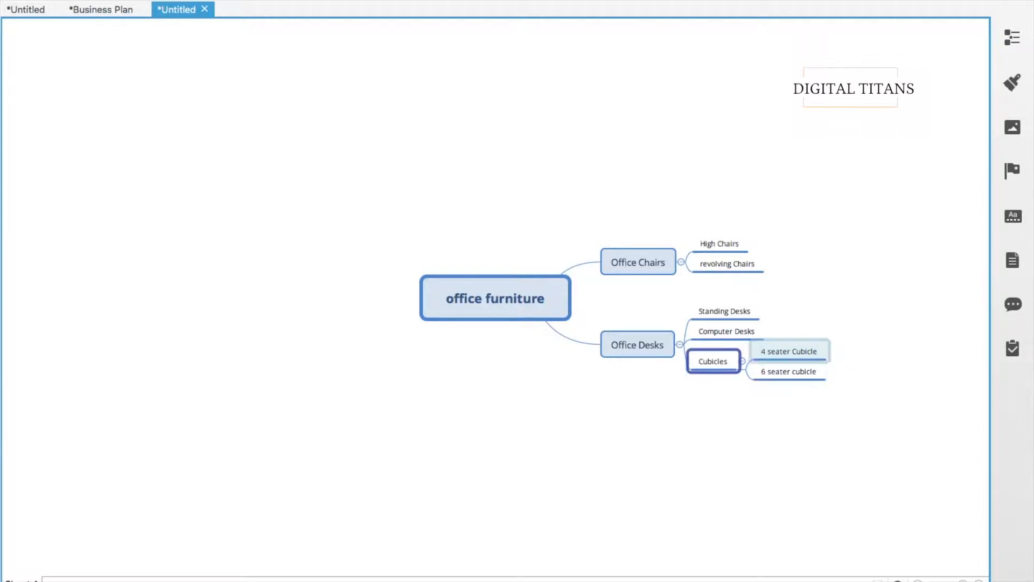
key(Tab)
text(Linear)
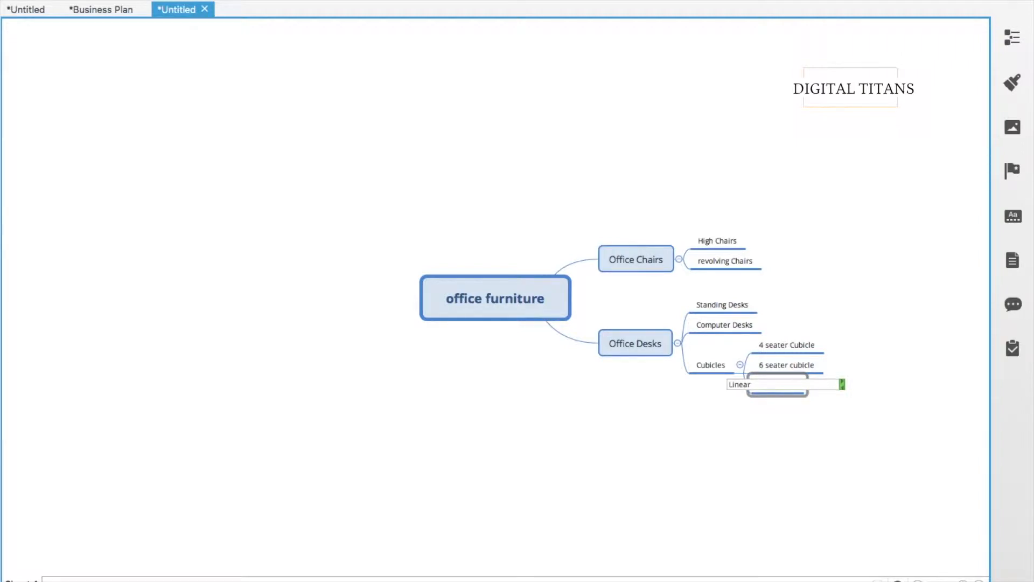
text( Cubicle)
key(Return)
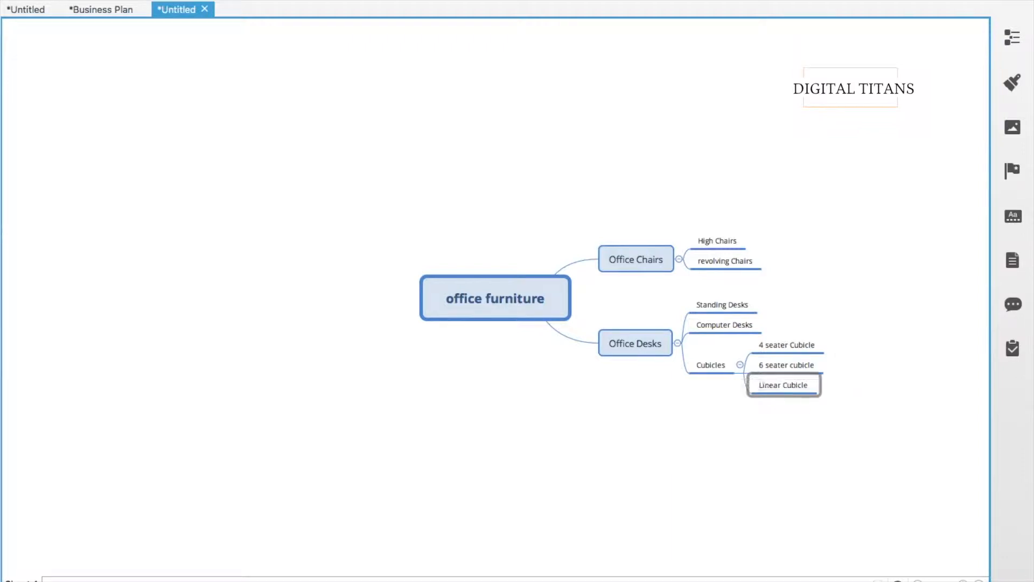
Step: Add a child subtopic named "Wooden Desks" under Standing Desks
key(Left)
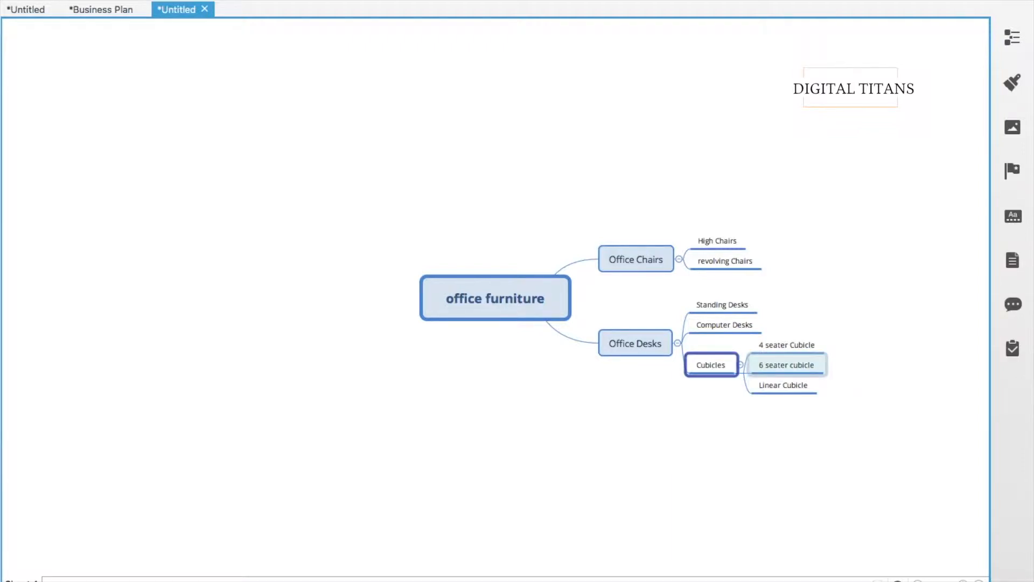
click(643, 261)
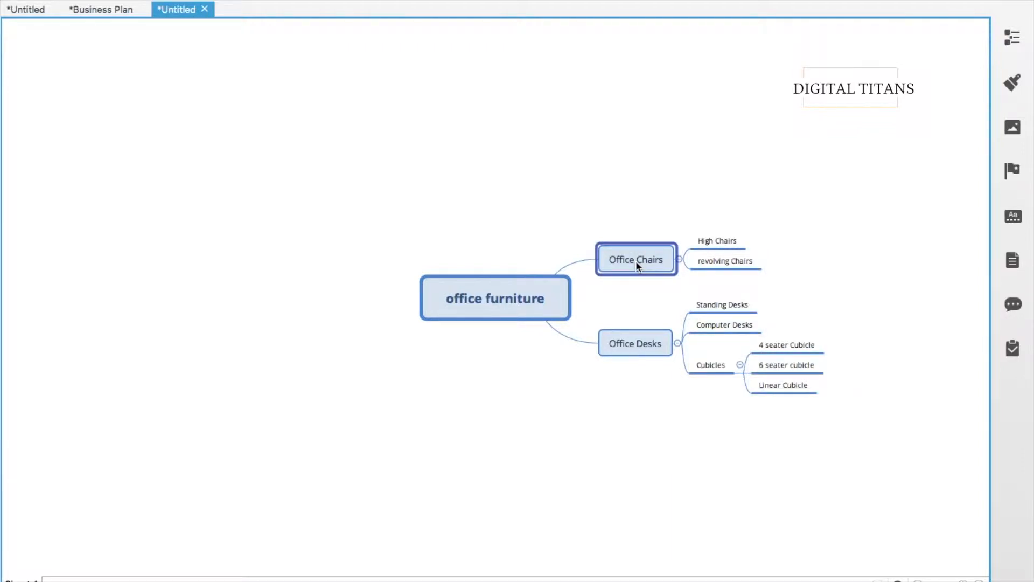
click(710, 306)
key(Tab)
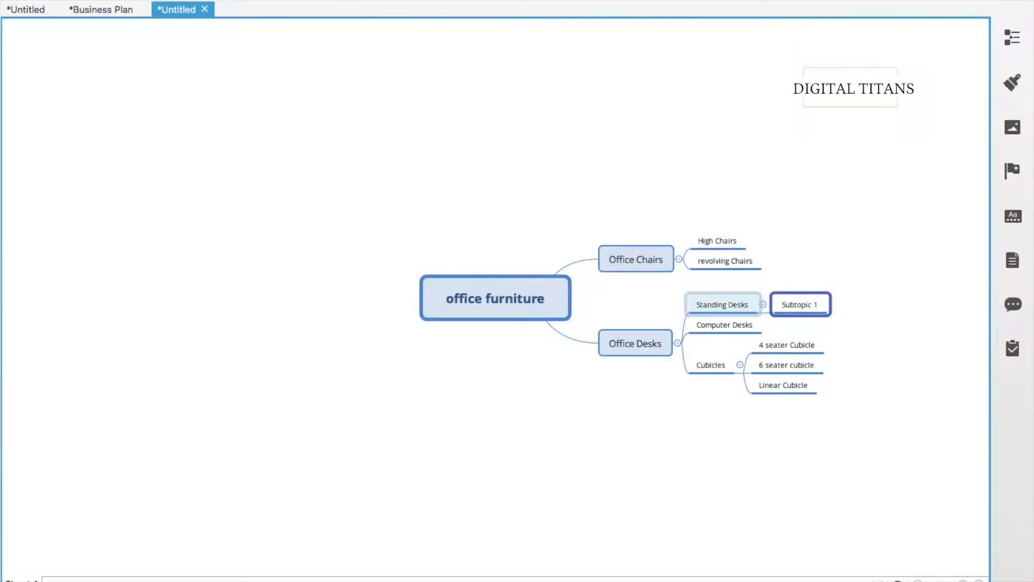
text(Woode)
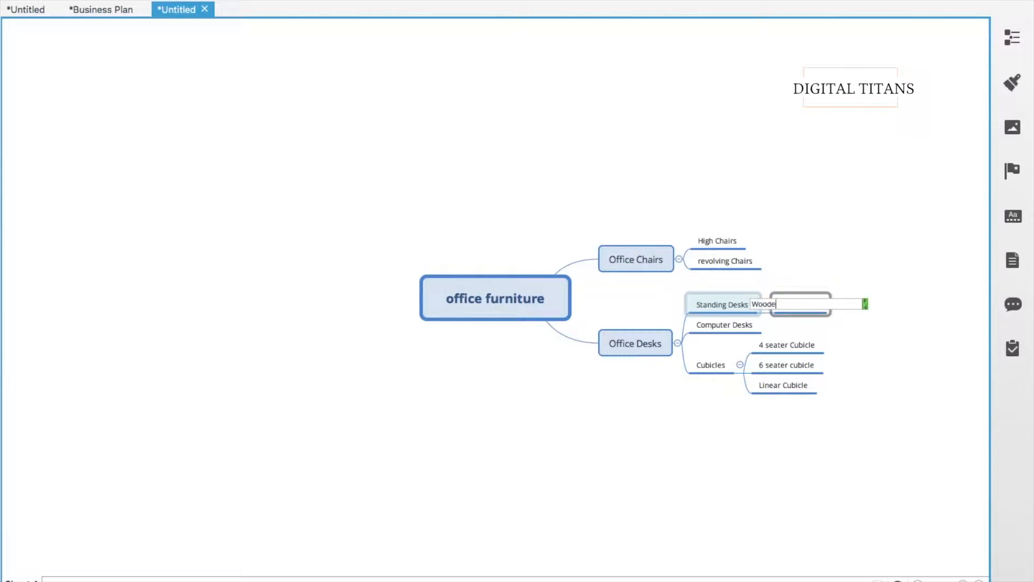
text(n Desks)
key(Return)
Step: Add a second child subtopic named "Metal Desks" under Standing Desks
click(722, 304)
key(Tab)
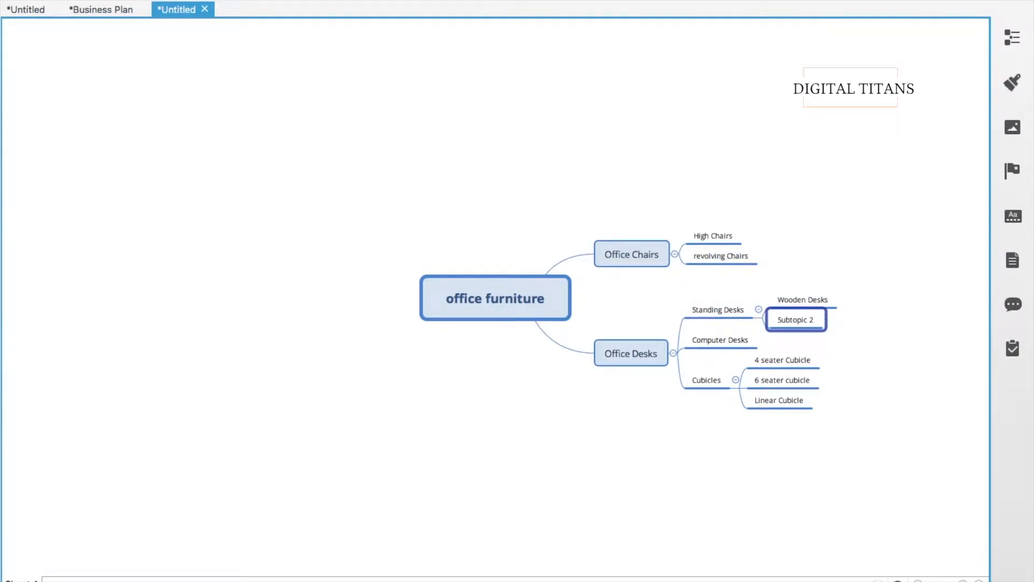
text(Meta)
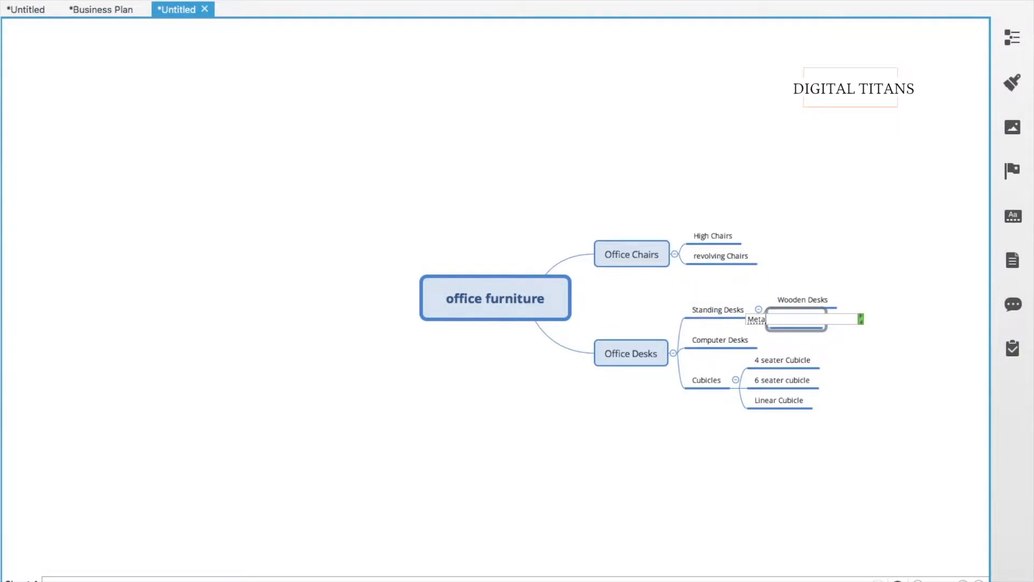
text(l Desks)
key(Return)
Step: Add a third main topic named "Conference Tables" to the office furniture central topic
click(483, 296)
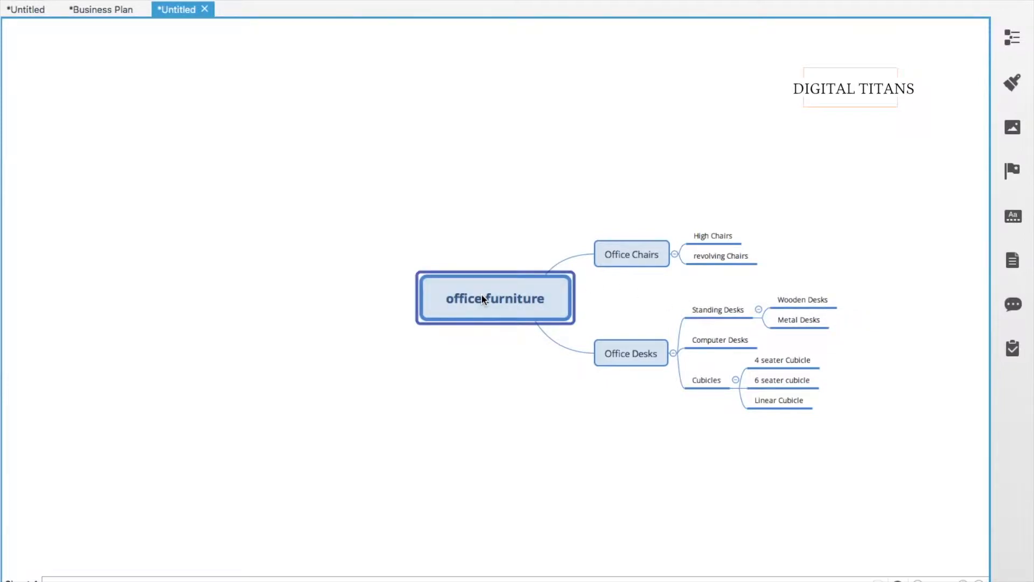
key(Tab)
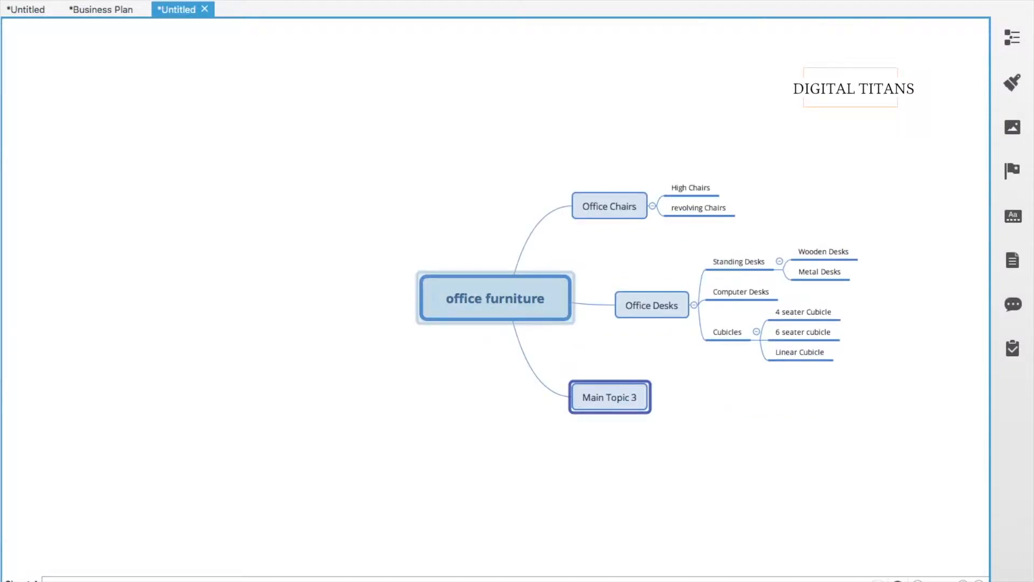
text(Conference)
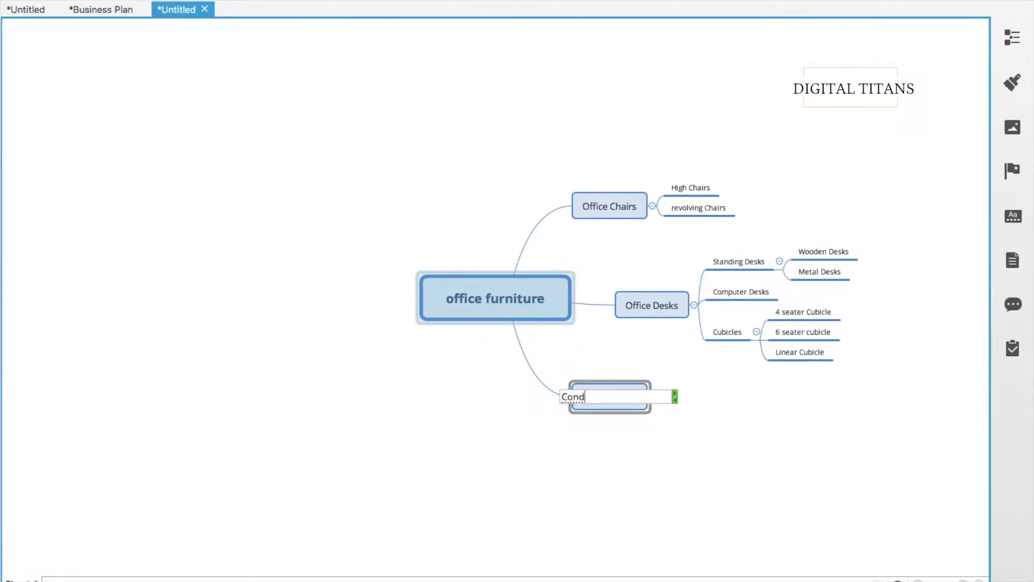
text( Tables)
key(Return)
Step: Add a subtopic named "20 seater tables" under the Conference Tables main topic
key(Tab)
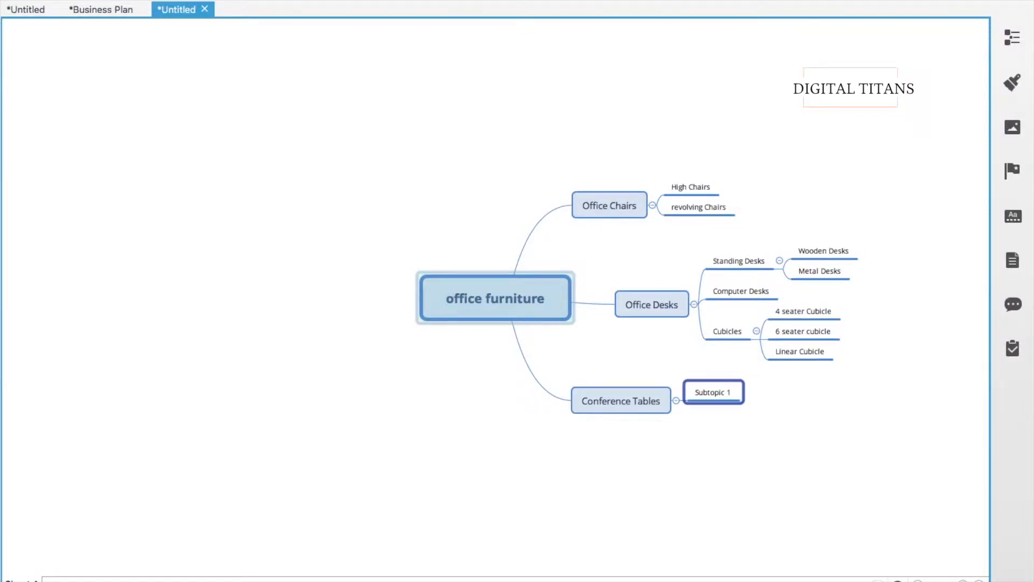
text(20 sea)
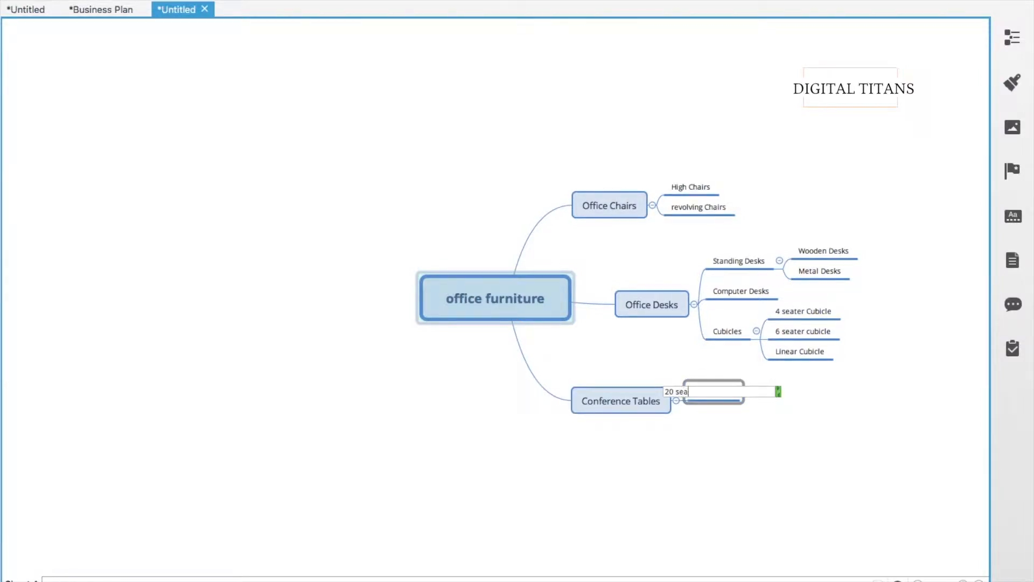
text(ter tables)
key(Return)
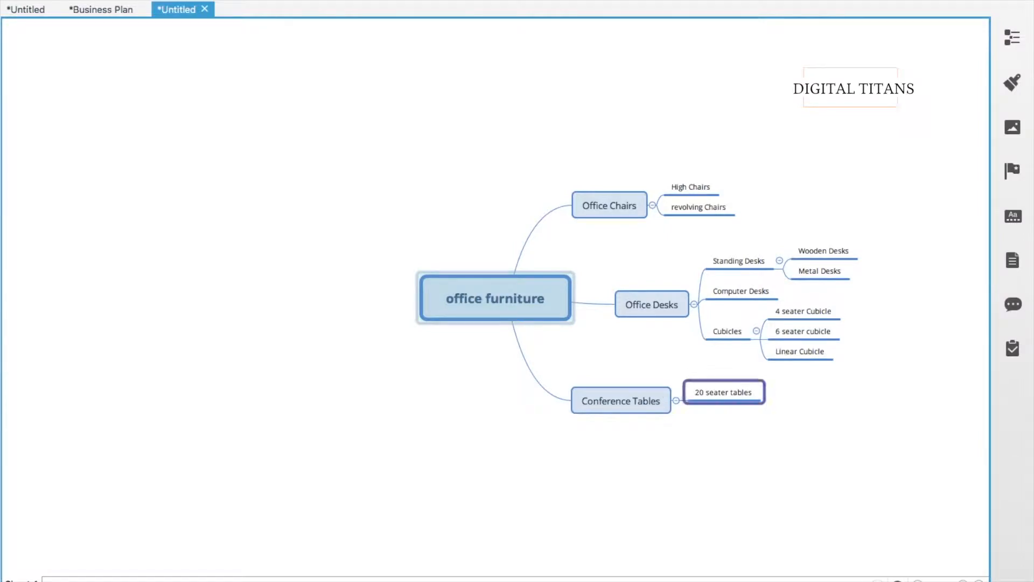
Step: Add a second subtopic named "10 seater table" under Conference Tables
key(Return)
text(10)
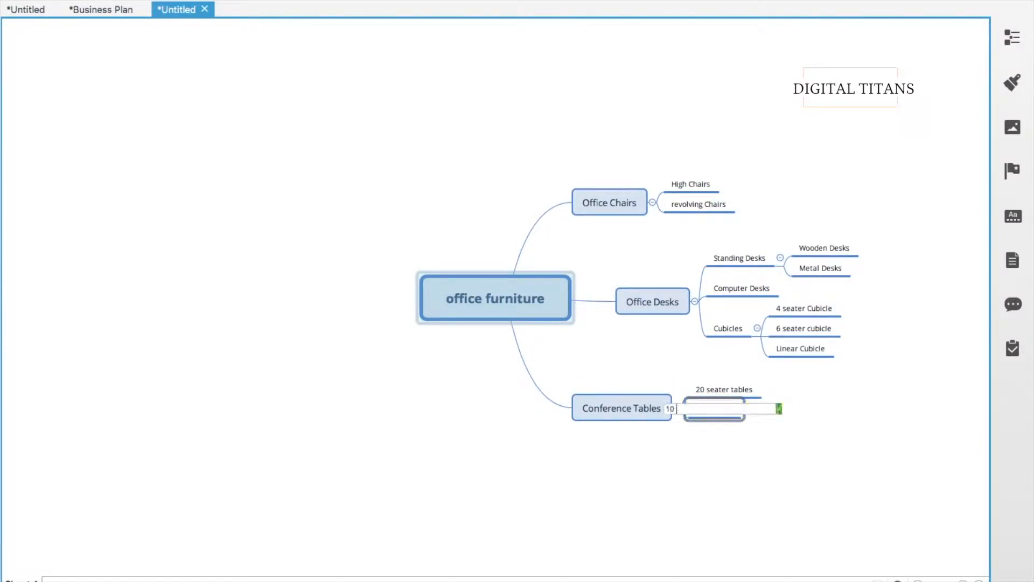
text( seater table)
key(Return)
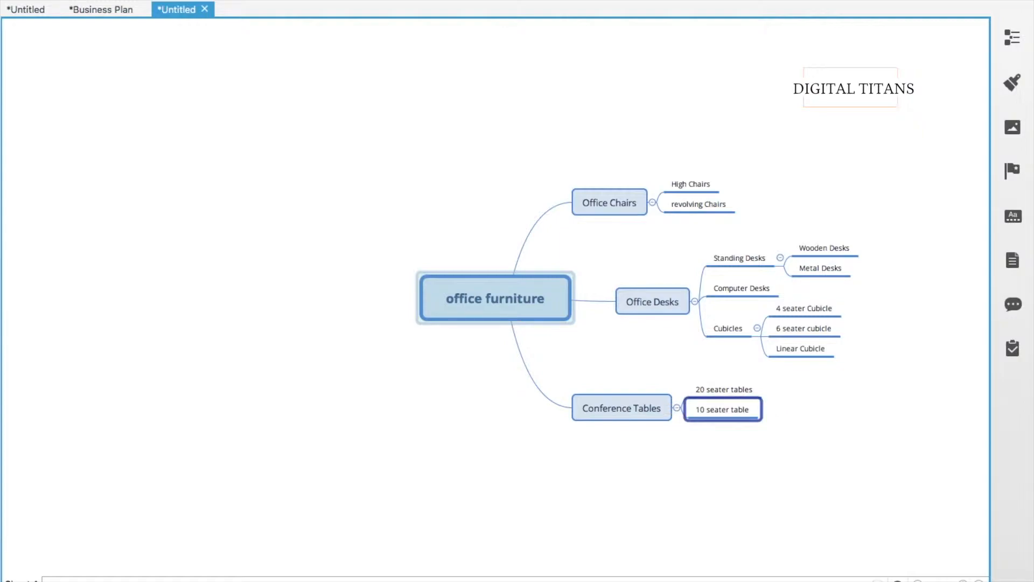
Step: Add a third subtopic named "Workstations" under Conference Tables
key(Up)
key(Left)
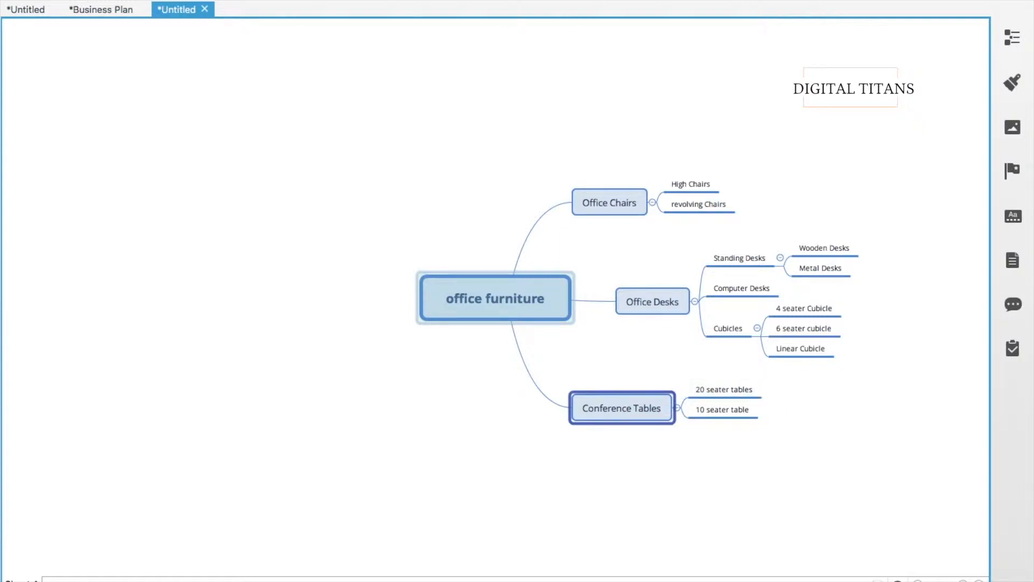
key(Tab)
text(Workstations)
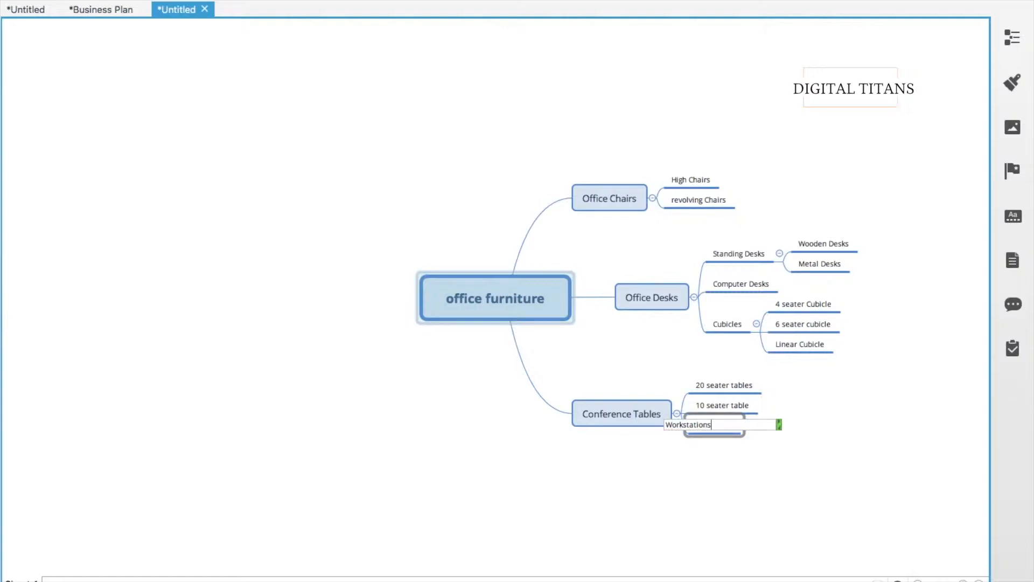
key(Return)
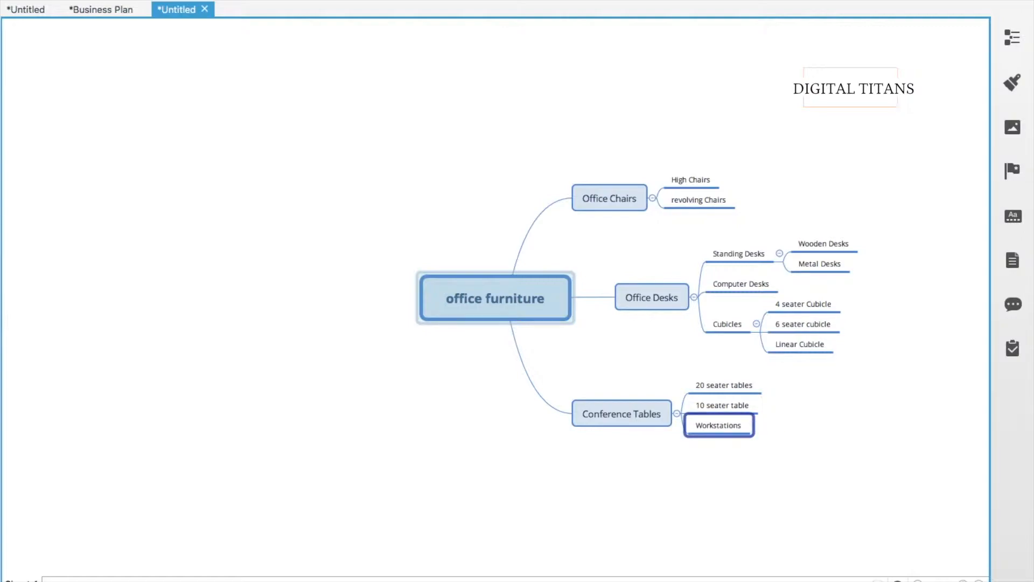
Step: Add a fourth main topic named "Footrests" to the office furniture central topic
key(Up)
key(Left)
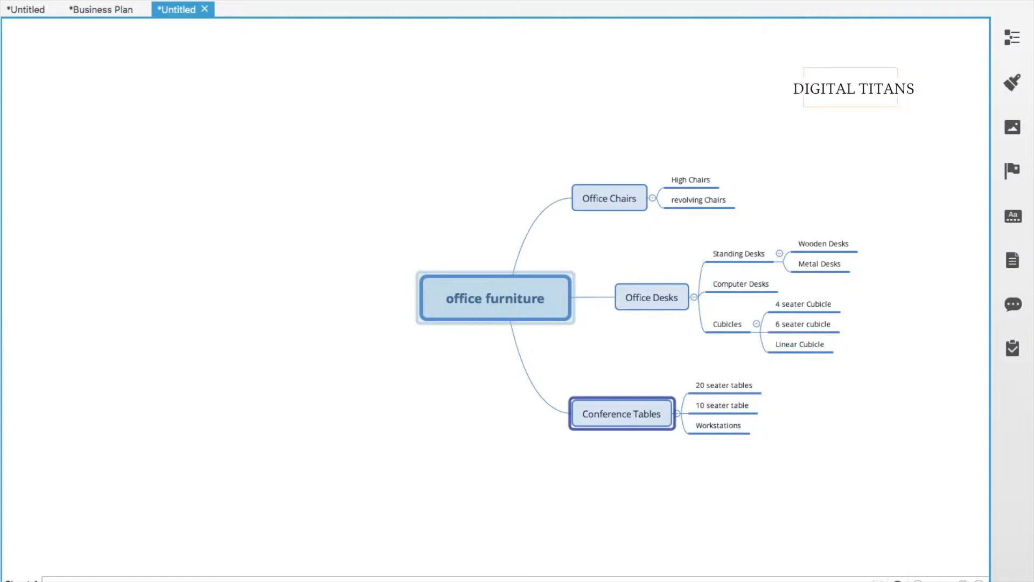
key(Right)
click(460, 296)
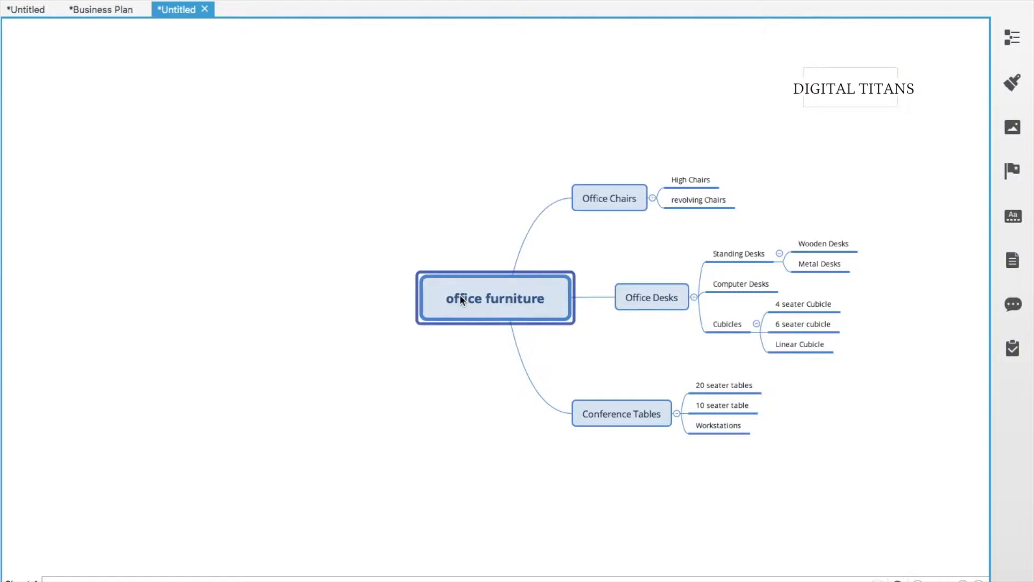
key(Tab)
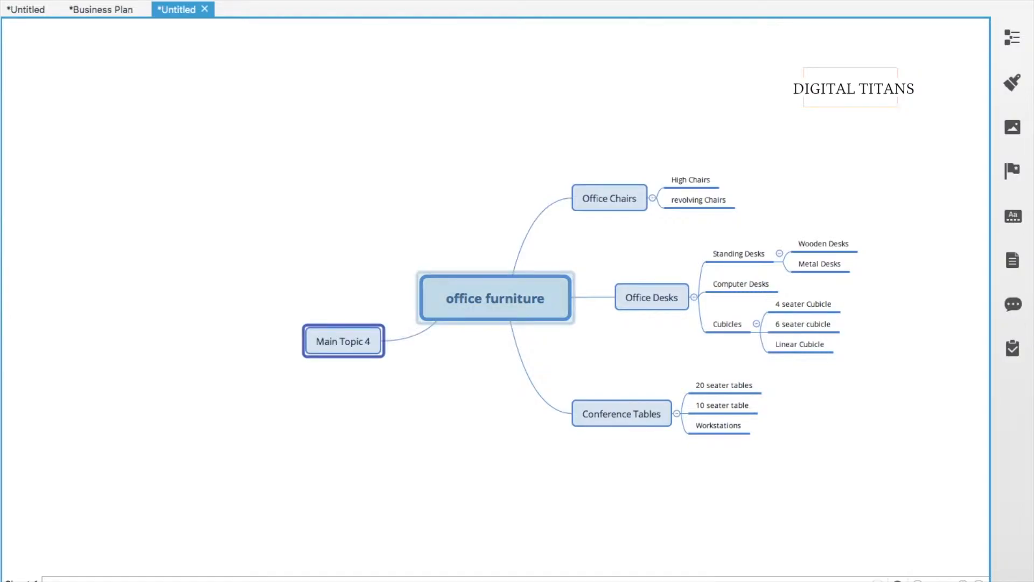
text(Footrests)
key(Return)
Step: Add a subtopic named "Standard Footrest" under the Footrests main topic
key(Tab)
text(Standard)
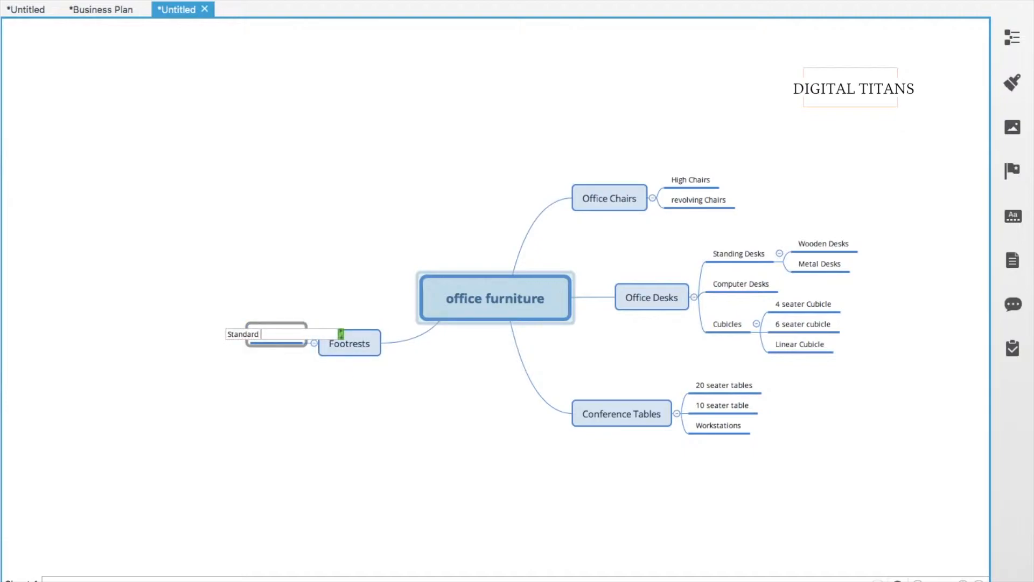
text( Footrest)
key(Return)
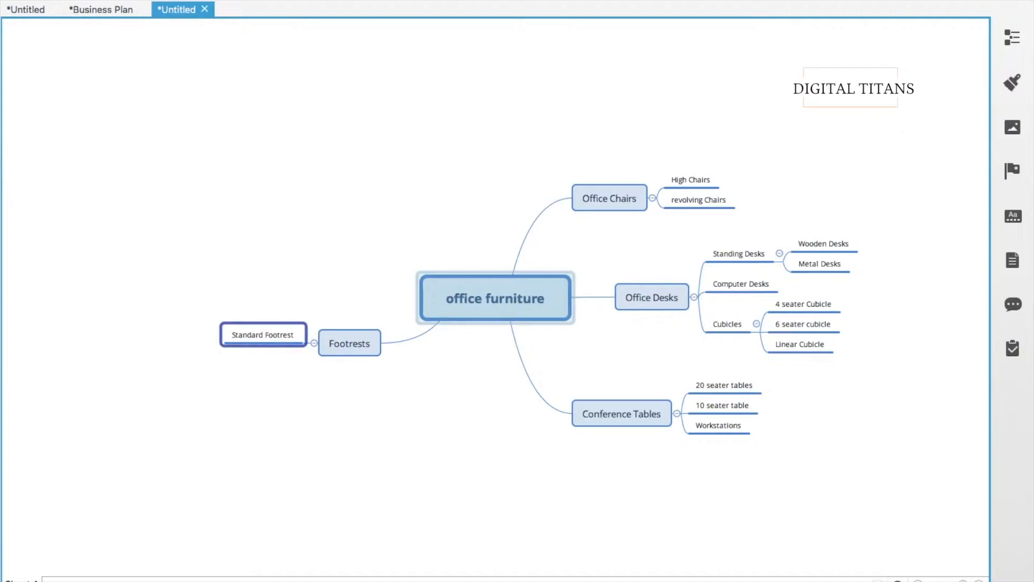
Step: Add a second subtopic named "Ergonomic Footrest" under Footrests
key(Return)
text(E)
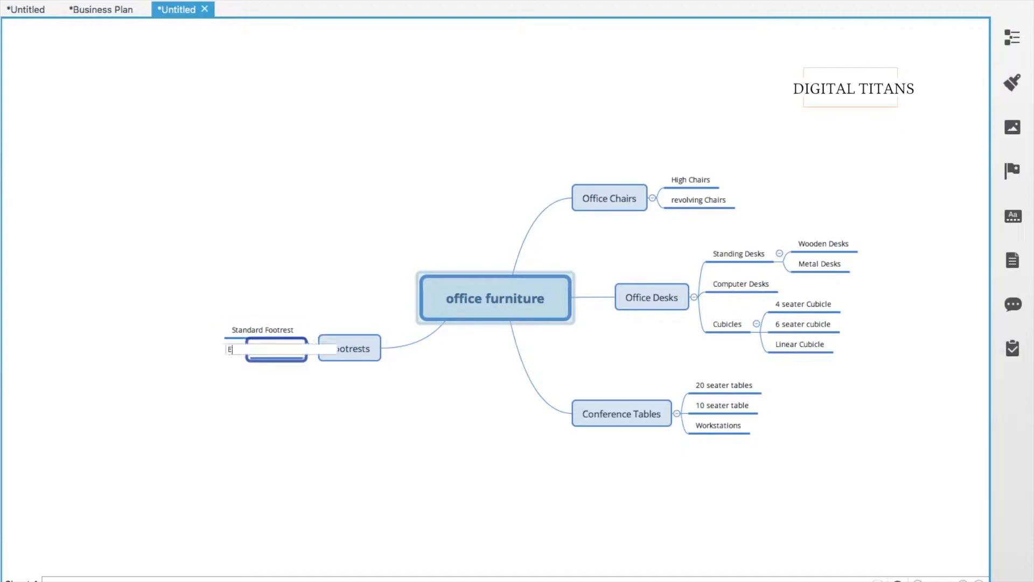
text(rgonom)
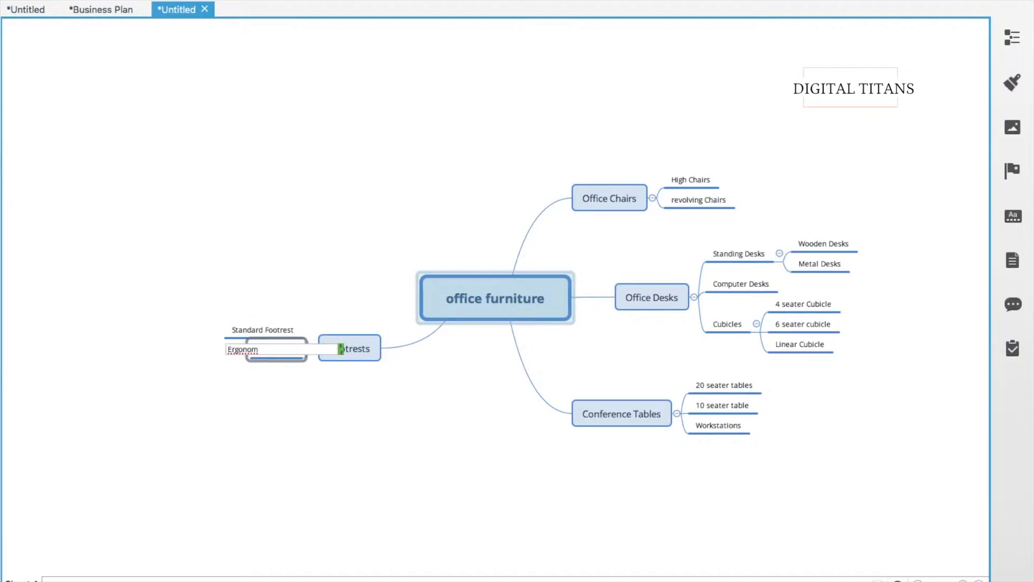
text(ic Footrest)
key(Return)
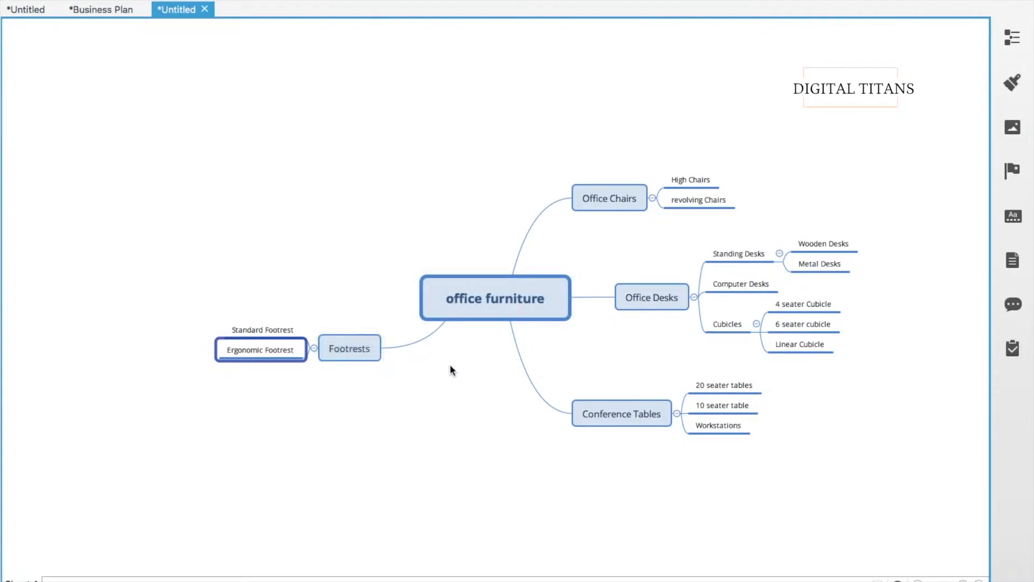
Step: Add a child subtopic named "oak" under Wooden Desks, without any further subtopic beneath it
click(486, 299)
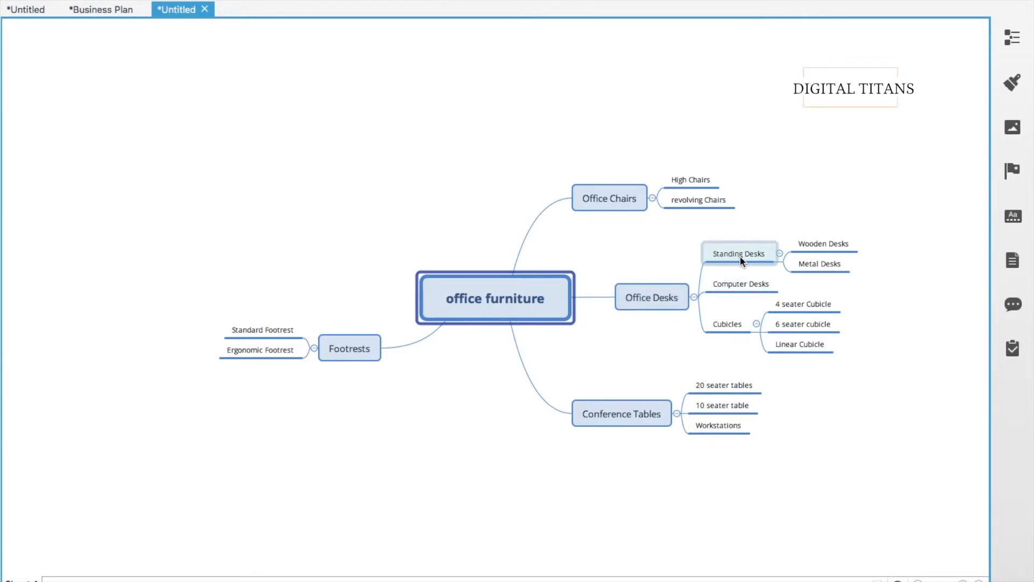
click(808, 246)
key(Tab)
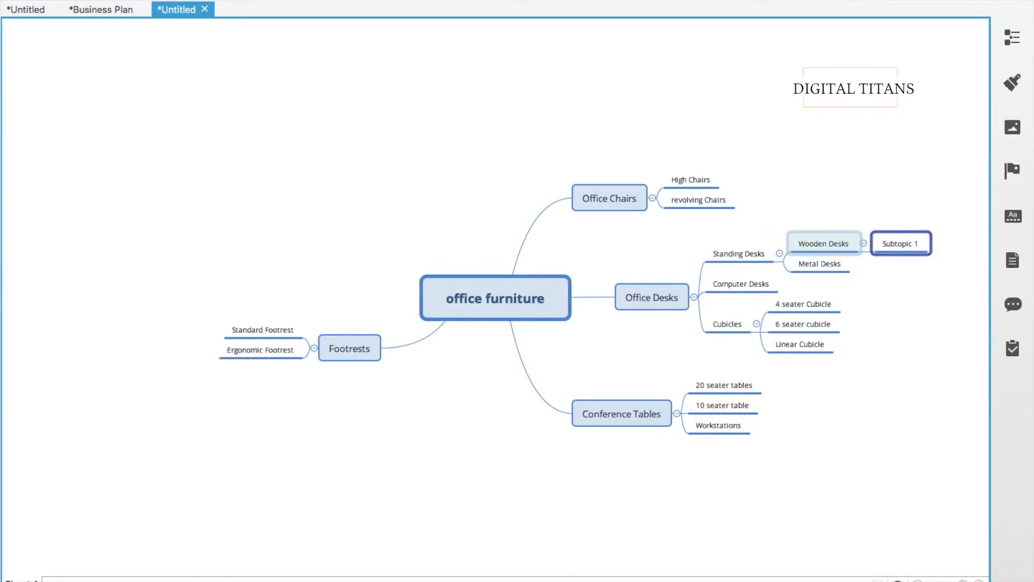
text(oak)
key(Return)
key(Tab)
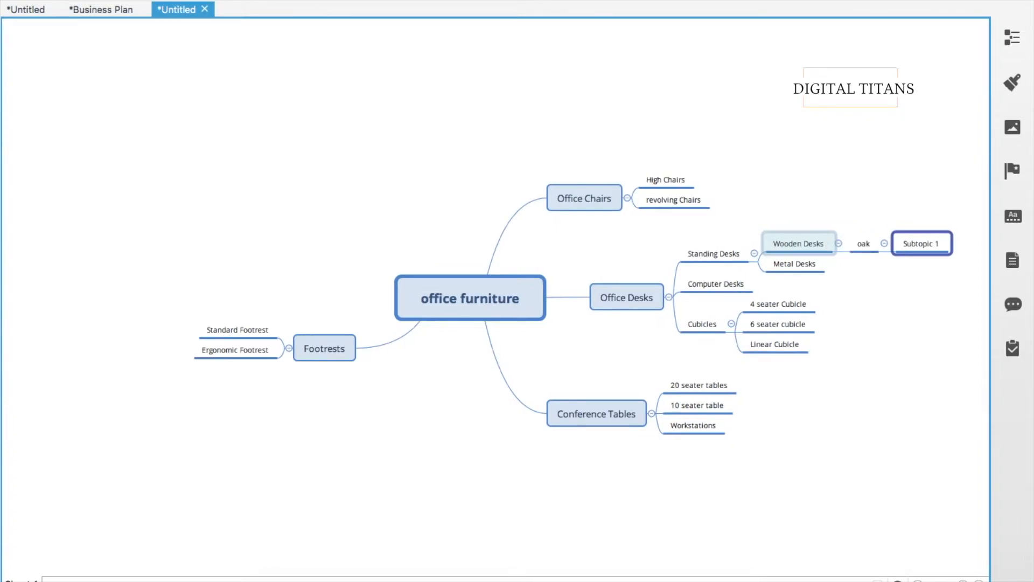
key(super+z)
Step: Add a second child subtopic named "Teak" under Wooden Desks
key(Left)
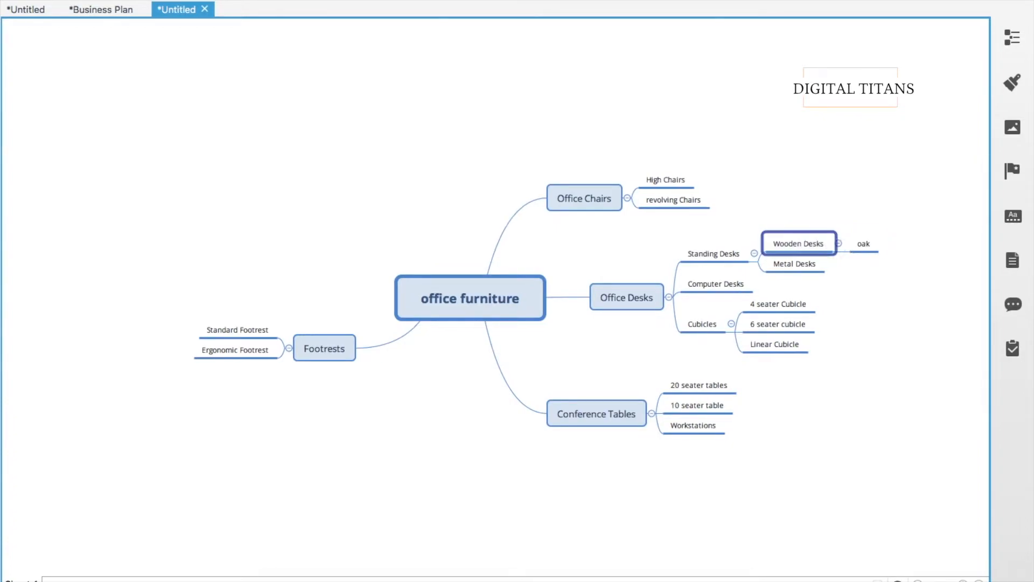
key(Tab)
text(Tea)
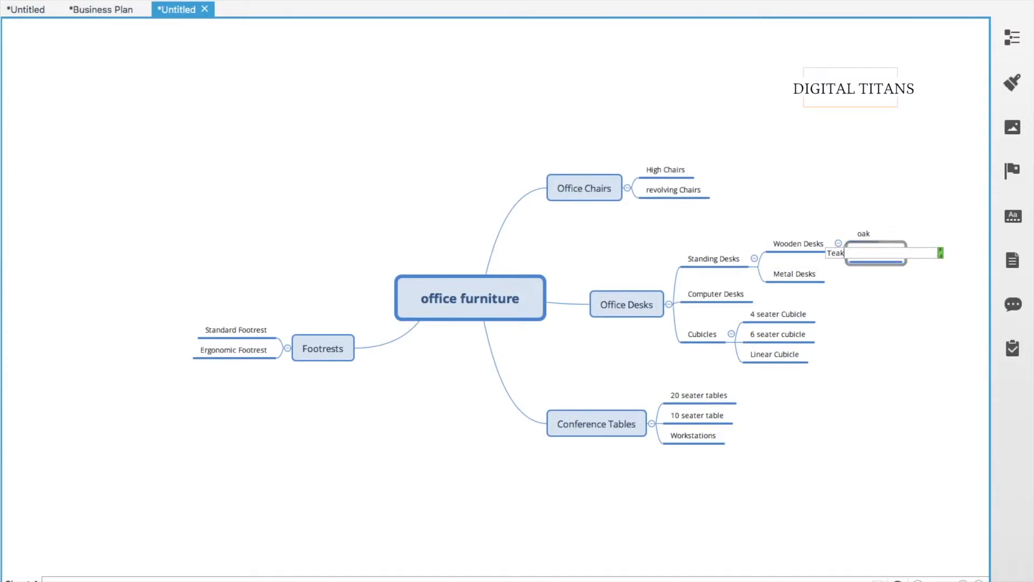
key(Return)
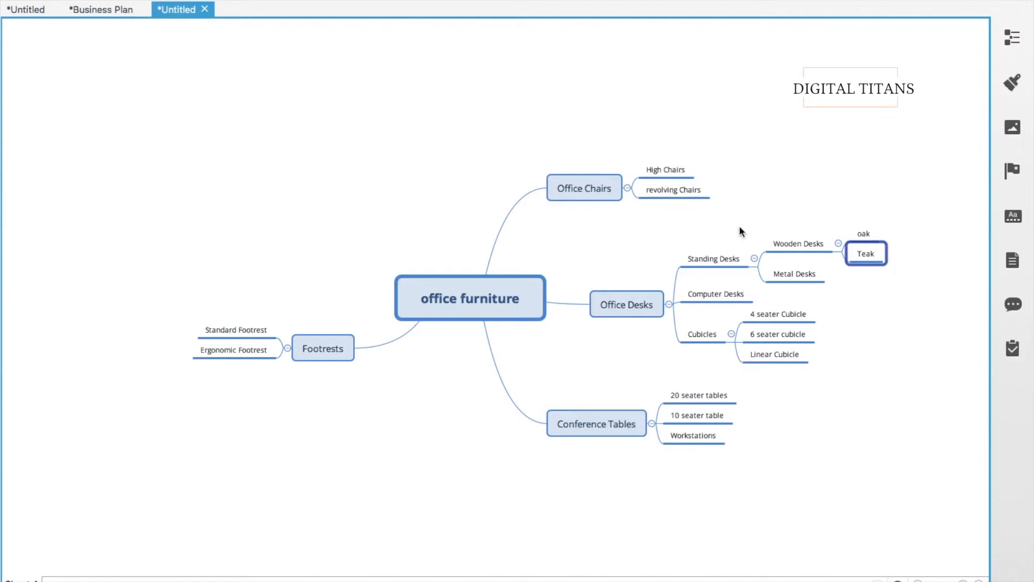
Step: Insert and save a two-line comment reading "Best" and "Cheap" on the High Chairs subtopic
click(676, 169)
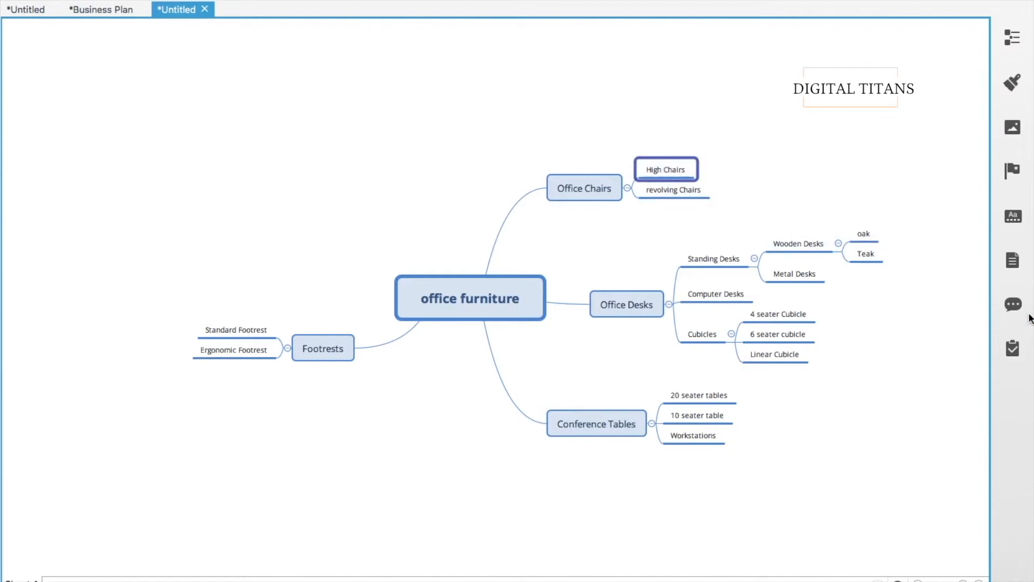
click(1013, 305)
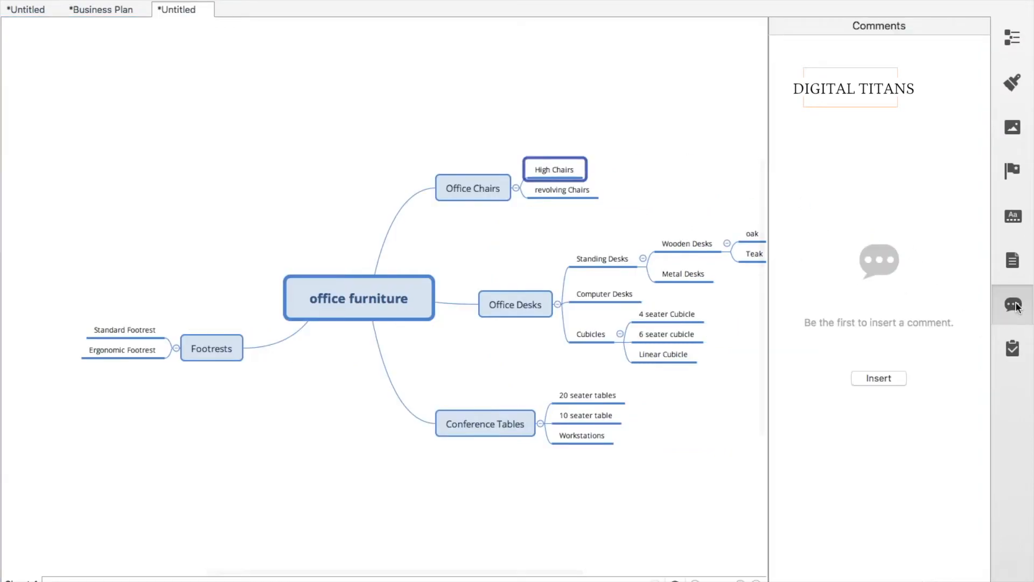
click(870, 375)
text(Best)
key(Return)
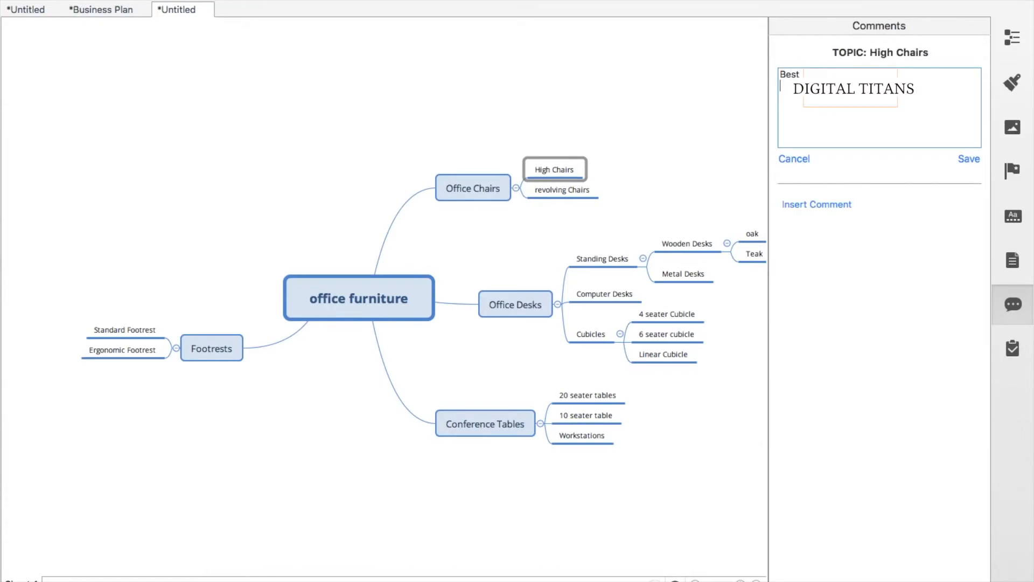
text(Cheap)
click(969, 158)
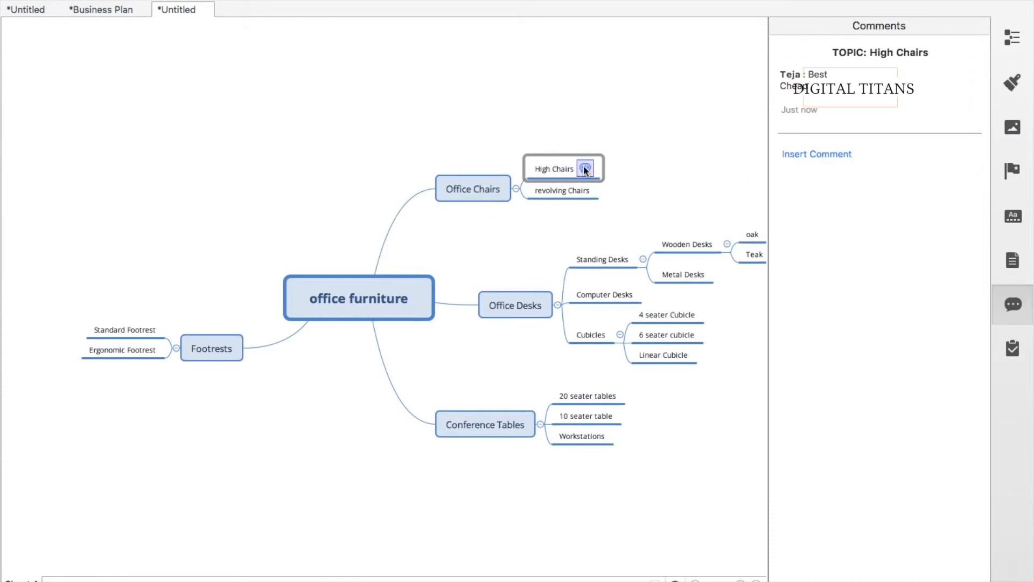
Step: Add a third subtopic named "Mesh Chairs" under Office Chairs and close the comments view
click(460, 196)
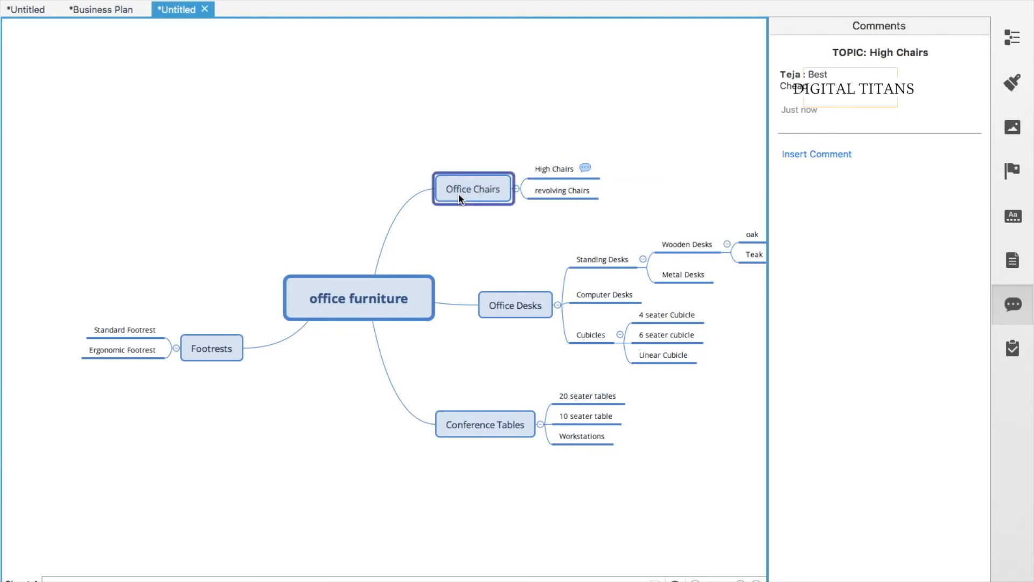
key(Tab)
text(Me)
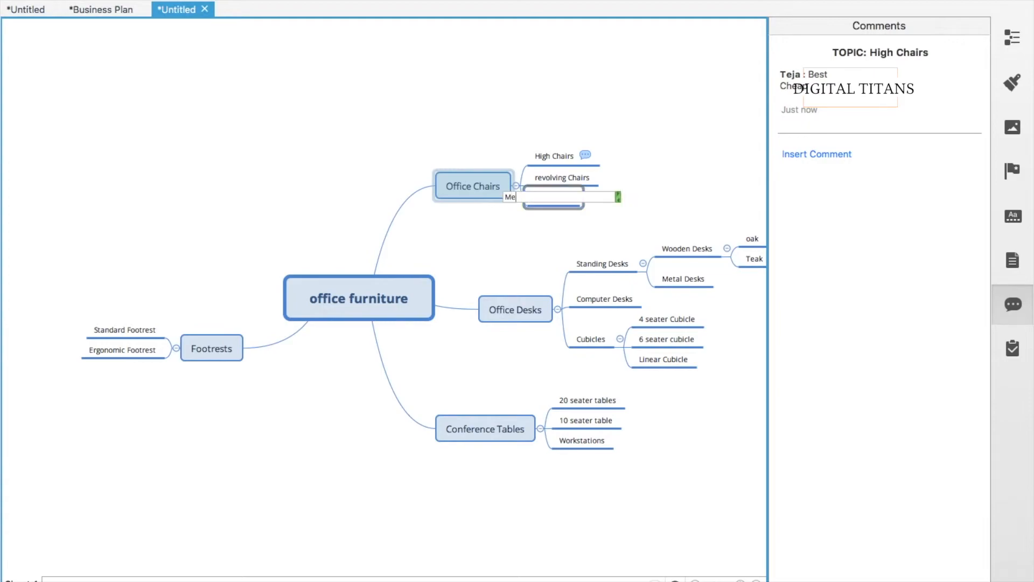
text(sh Chairs)
key(Return)
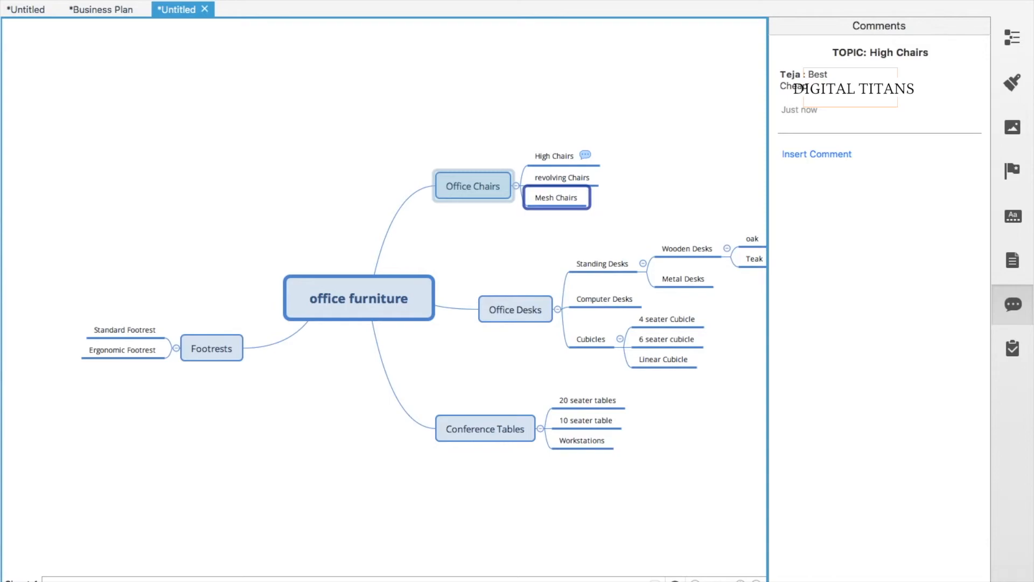
click(1013, 304)
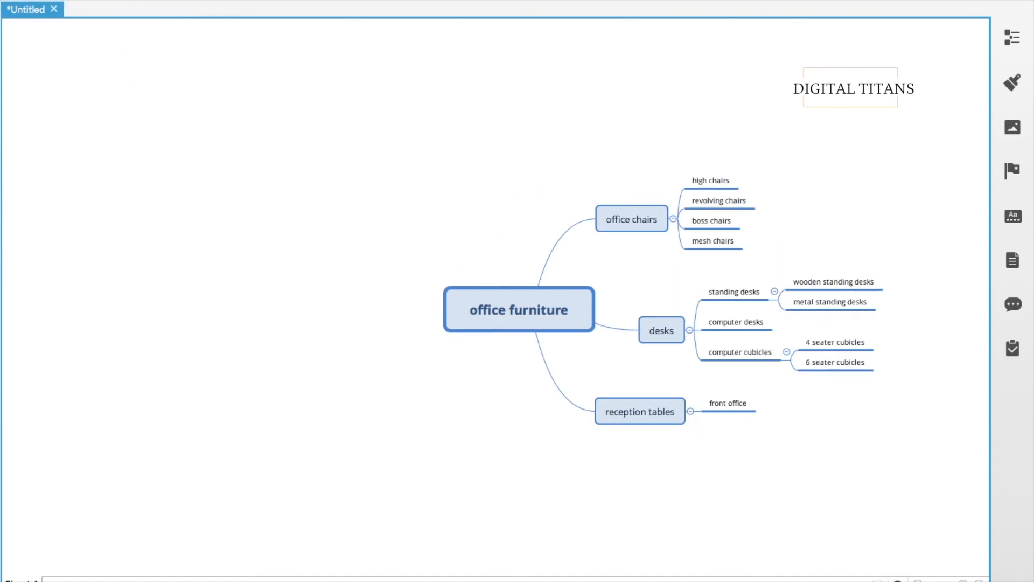
Step: Redo the undone edits of the office furniture map, from the Conference tables topic through the theme change to the ergonomic foot rests subtopic
key(ctrl+y)
key(ctrl+y)
key(ctrl+y)
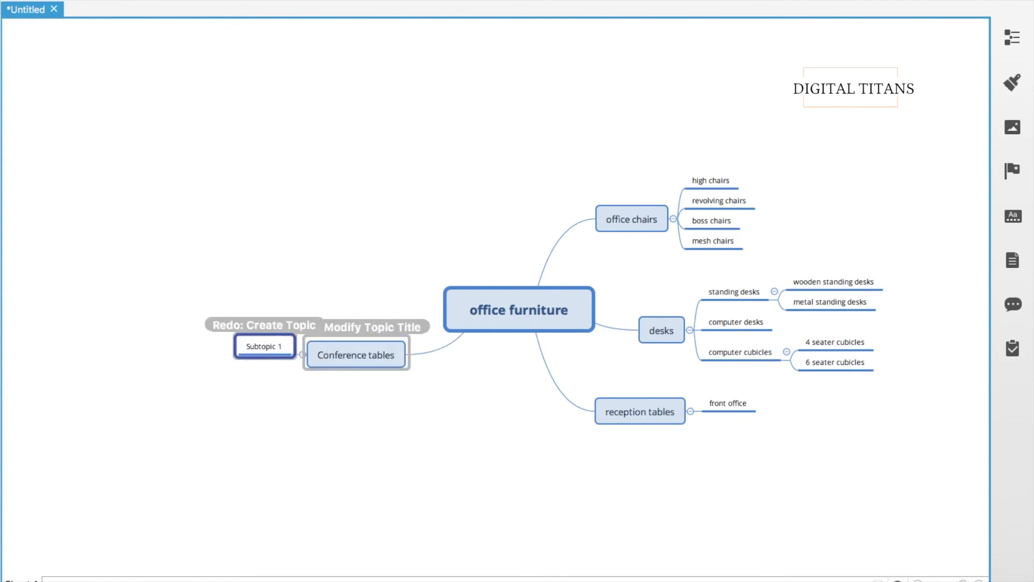
key(ctrl+y)
key(ctrl+y)
key(ctrl+y)
key(ctrl+y)
key(ctrl+y)
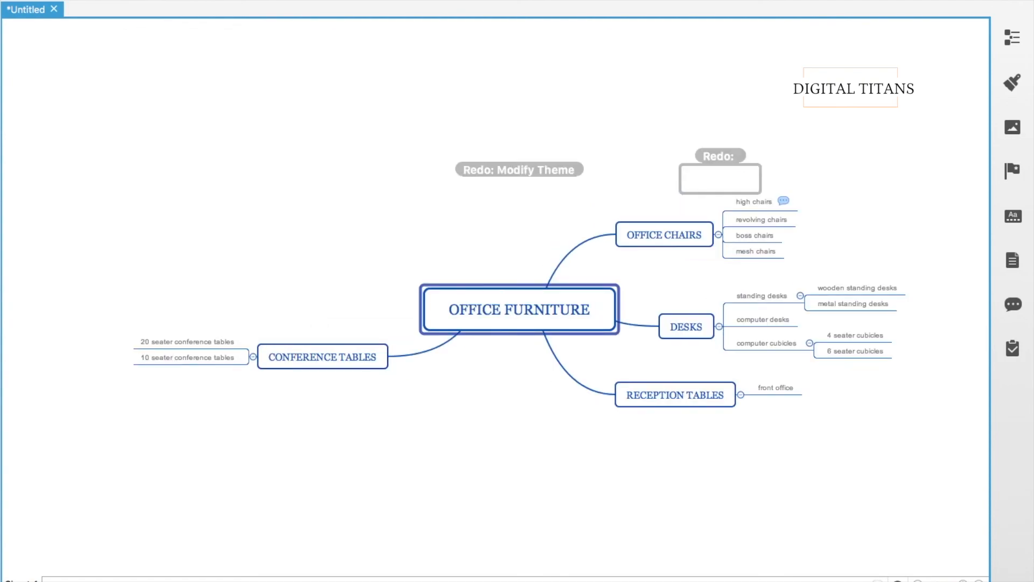
key(ctrl+y)
key(ctrl+y)
key(ctrl+y)
key(ctrl+y)
key(ctrl+y)
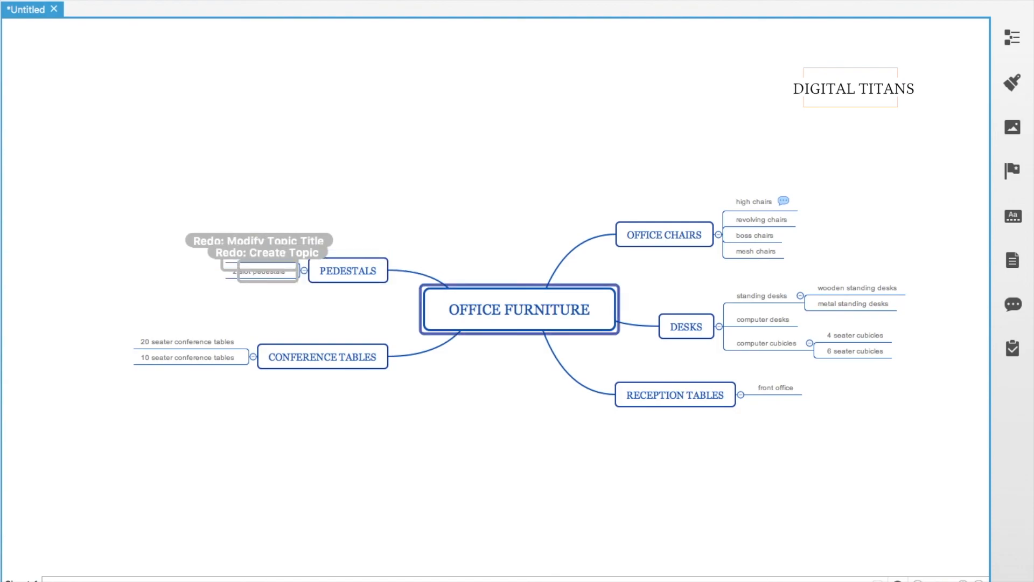
key(ctrl+y)
key(ctrl+y)
key(ctrl+y)
key(ctrl+y)
key(ctrl+y)
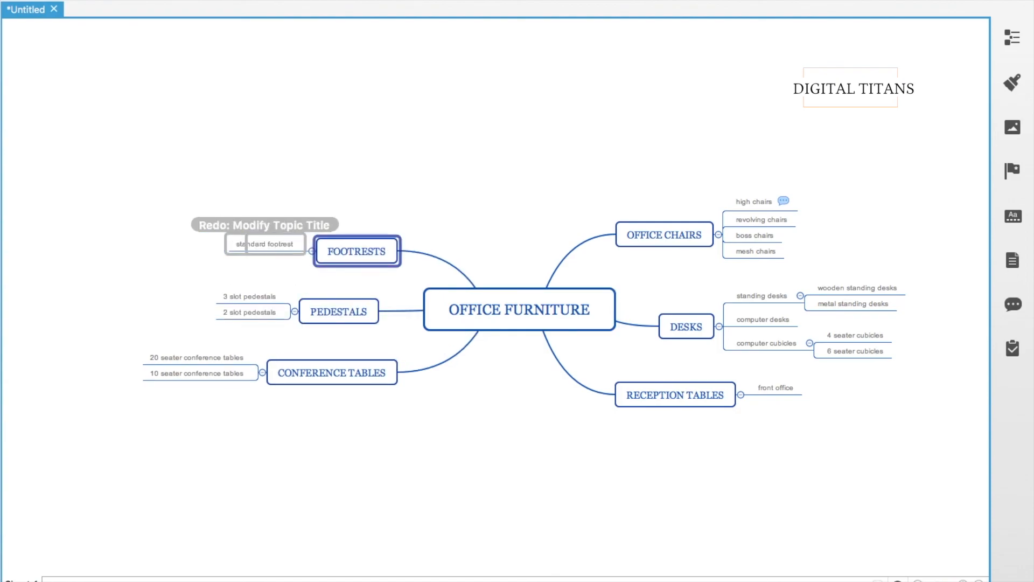
key(ctrl+y)
key(ctrl+y)
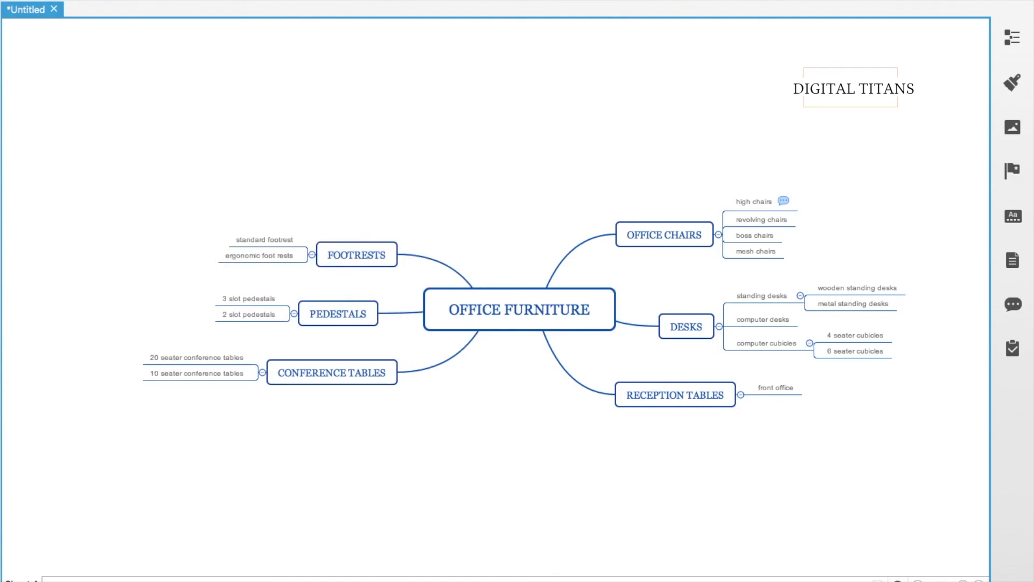